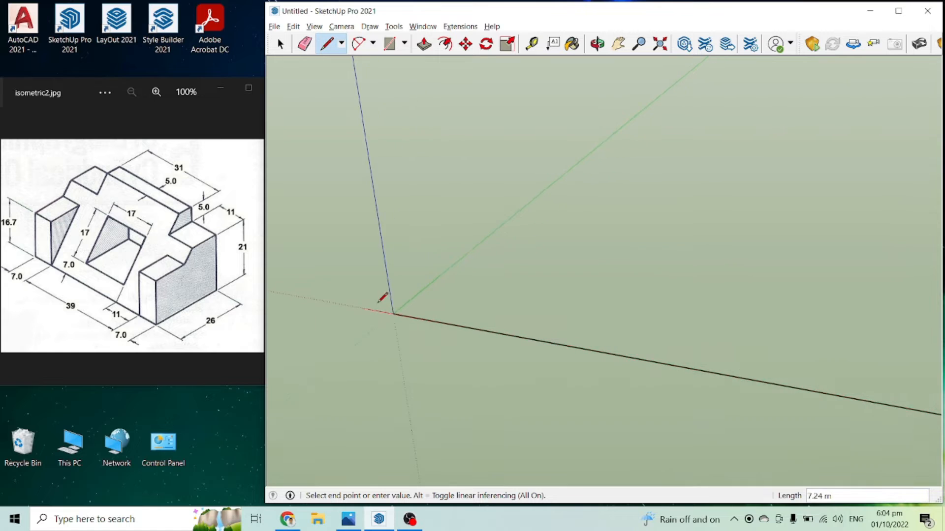
scroll(394, 326, down, 3)
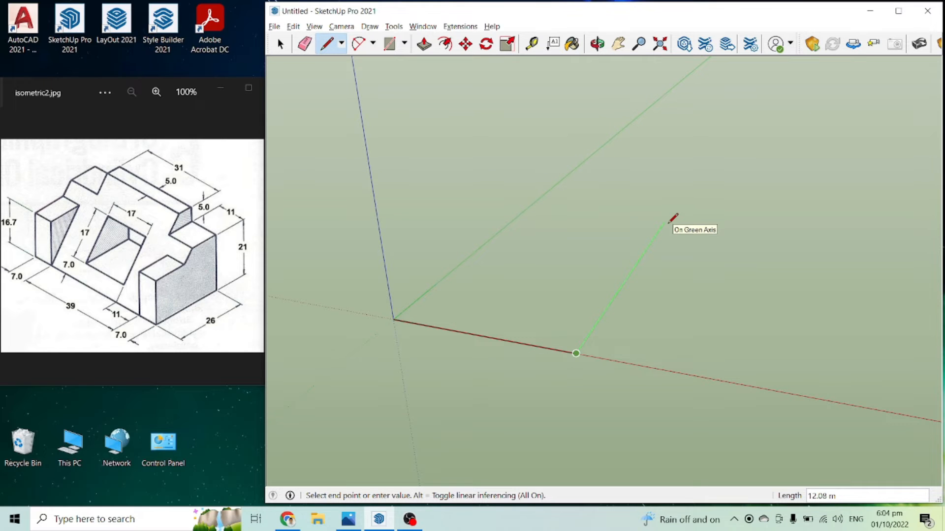
Step: Outline a 7 m by 26 m rectangular base on the ground from the origin with the Line tool
text(2.)
text(6)
key(Return)
mouse_move(675, 216)
middle_down()
mouse_move(595, 258)
mouse_move(540, 270)
mouse_move(702, 187)
middle_up()
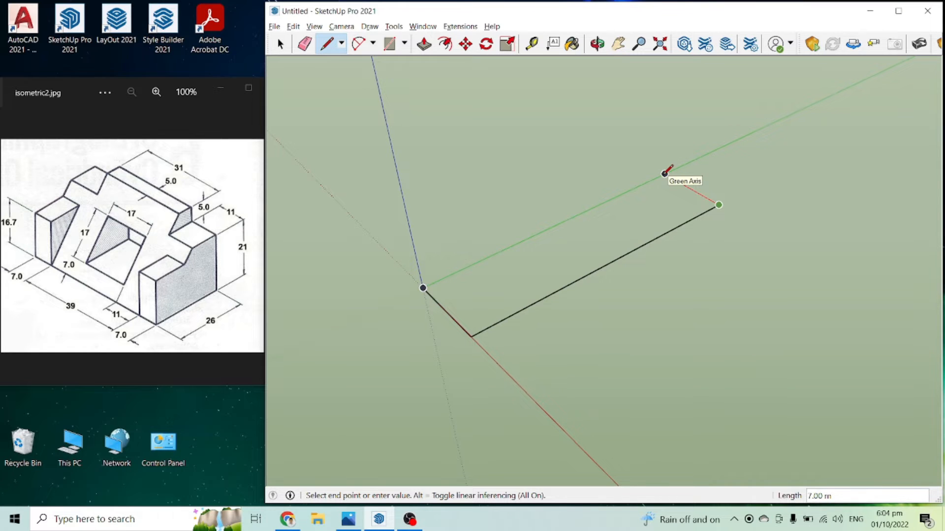
key(Return)
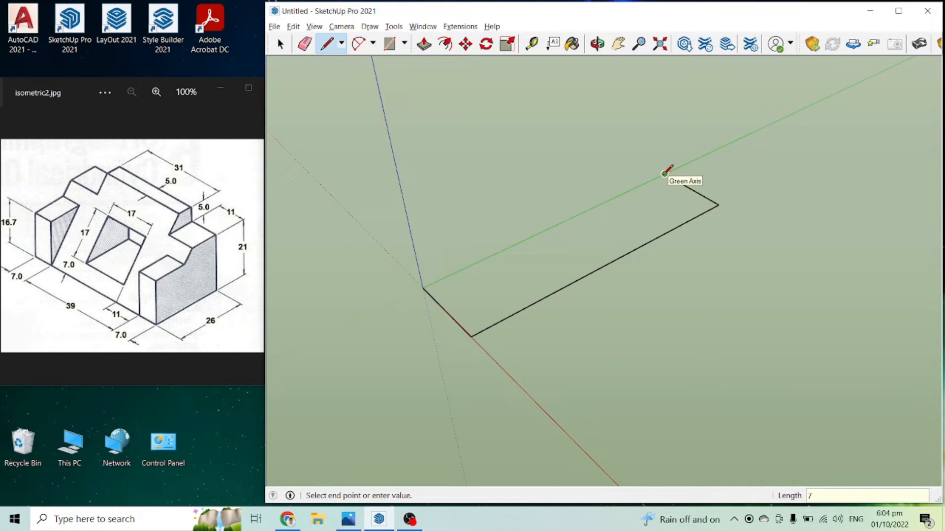
click(423, 288)
middle_drag(423, 288, 529, 305)
key(space)
click(518, 279)
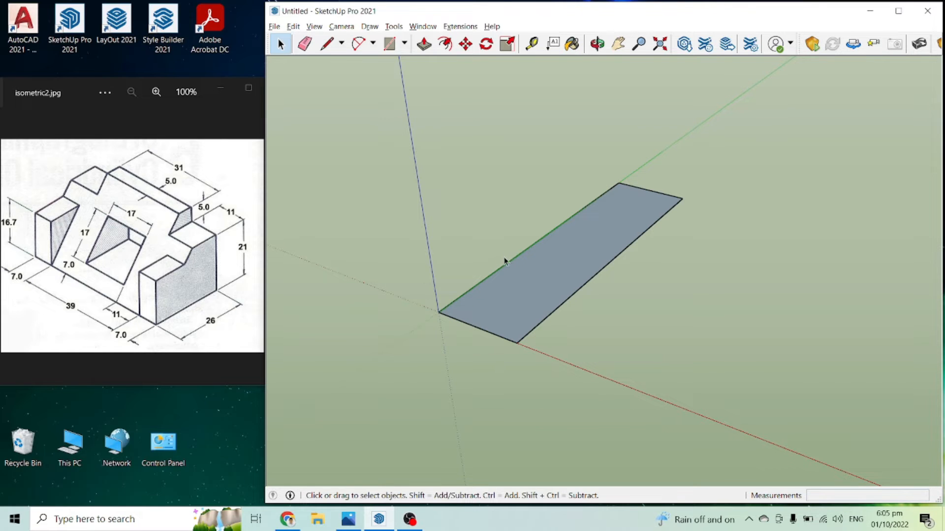
Step: Push/Pull the rectangular base face up 16.7 m into a block
key(p)
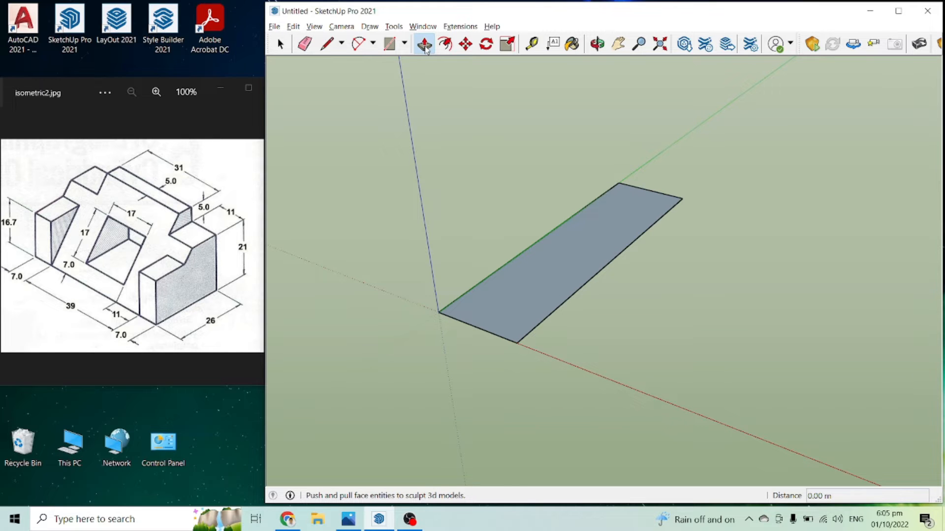
drag(552, 290, 546, 157)
scroll(542, 215, down, 1)
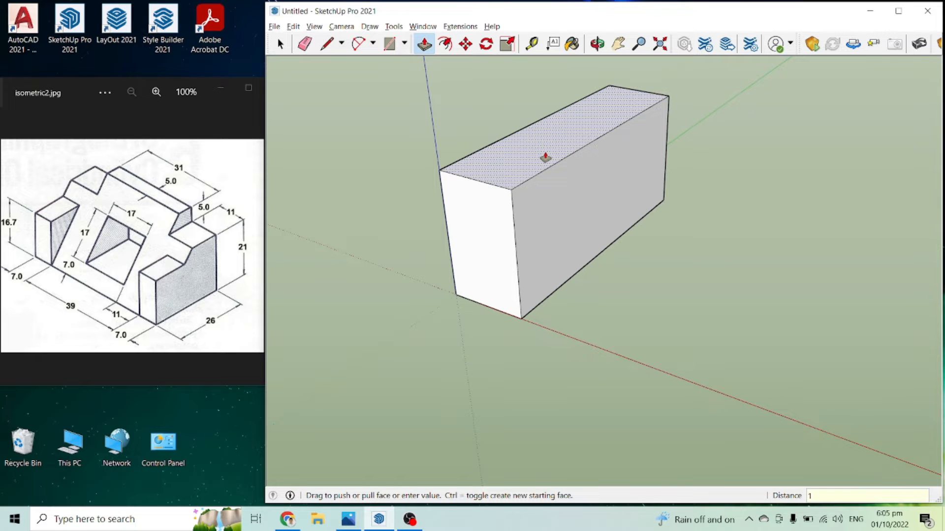
text(16.7)
key(Return)
scroll(692, 359, down, 3)
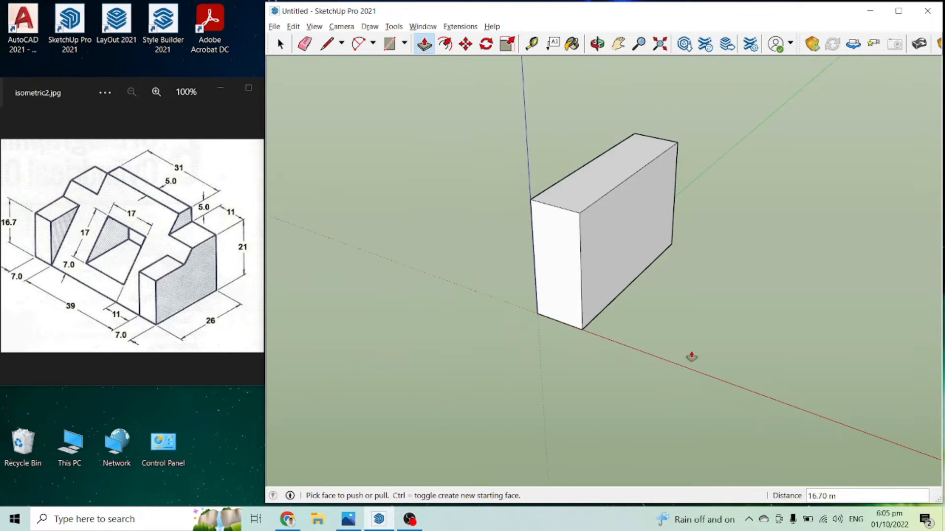
middle_drag(688, 349, 662, 334)
key(space)
scroll(660, 333, down, 1)
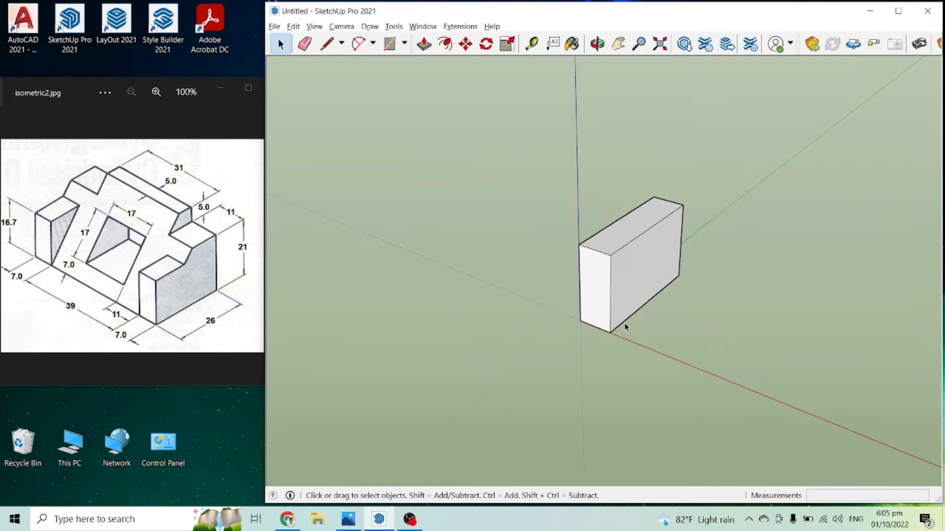
Step: Draw a 39 m line along the red axis from the origin, heading away from the block
scroll(551, 306, up, 3)
scroll(655, 374, down, 2)
key(l)
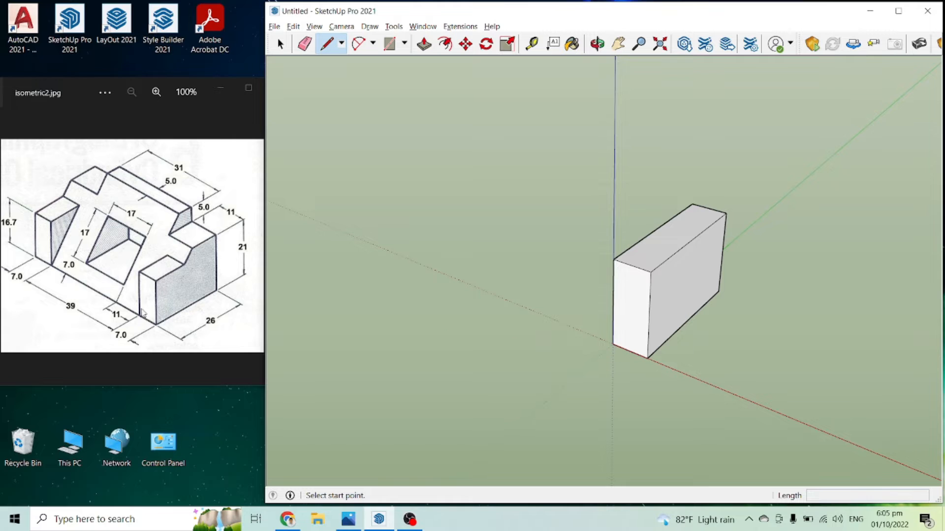
click(612, 344)
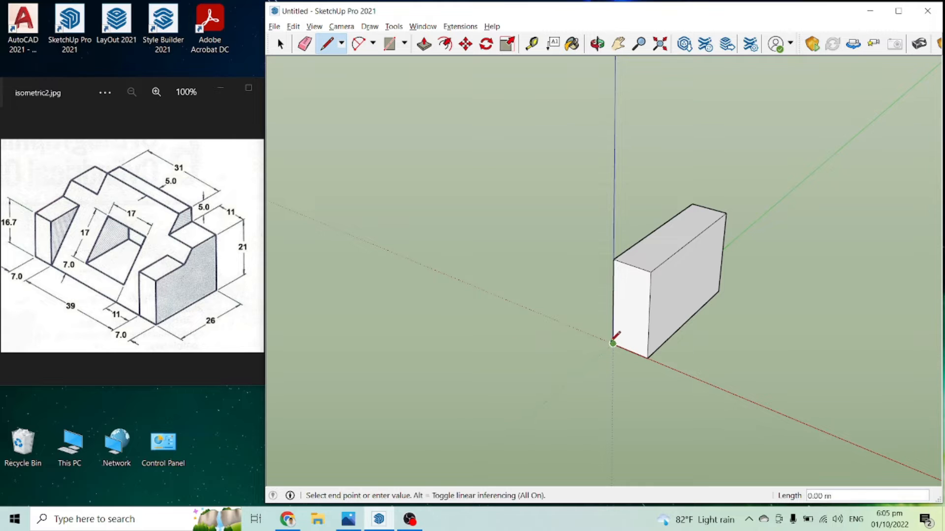
text(39)
key(Return)
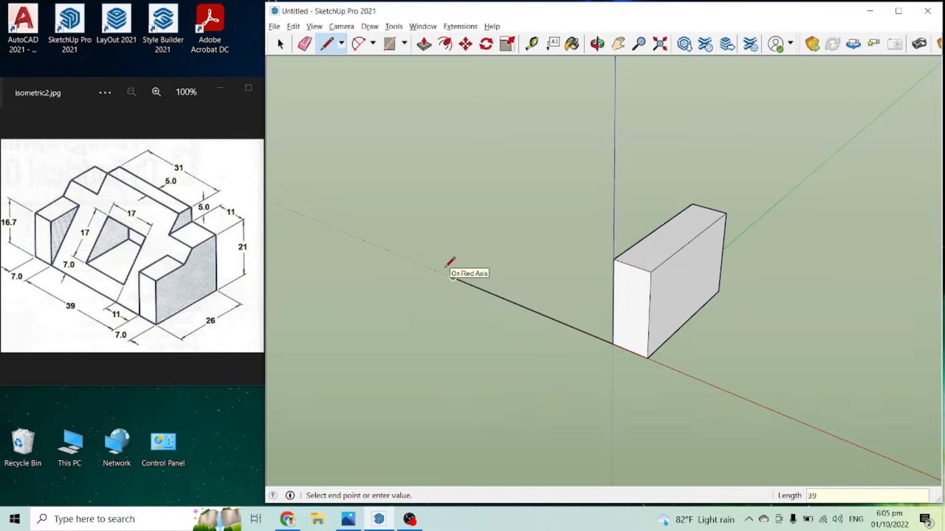
key(space)
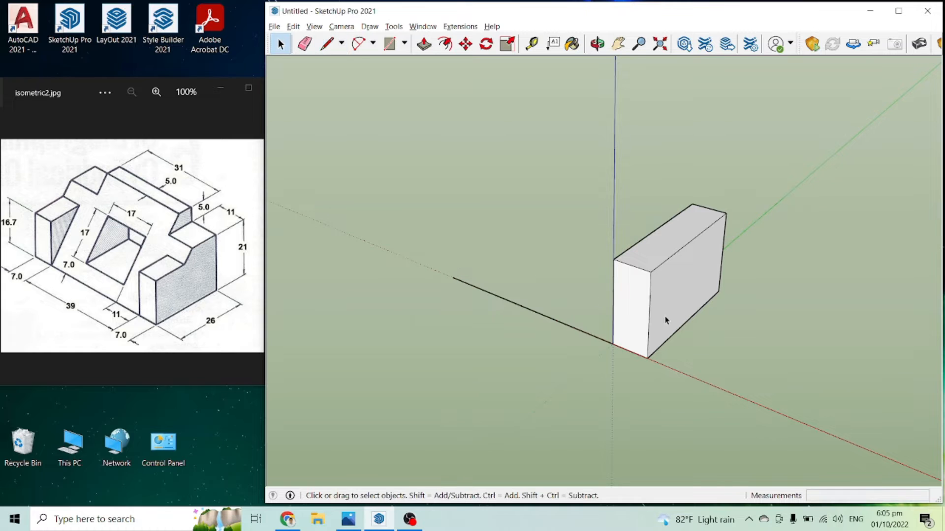
Step: Copy the block's front face with the Move tool, placing its outer bottom corner at the far end of the 39 m line
click(633, 307)
key(m)
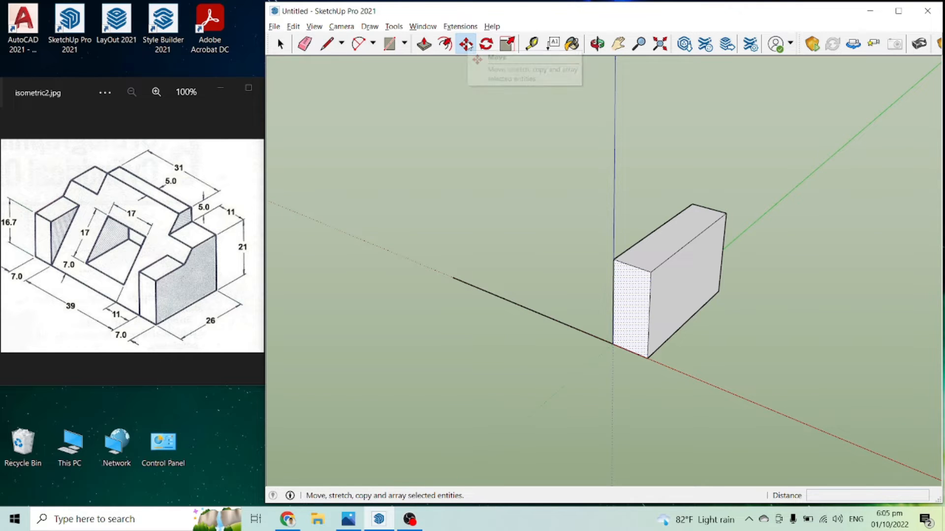
click(648, 359)
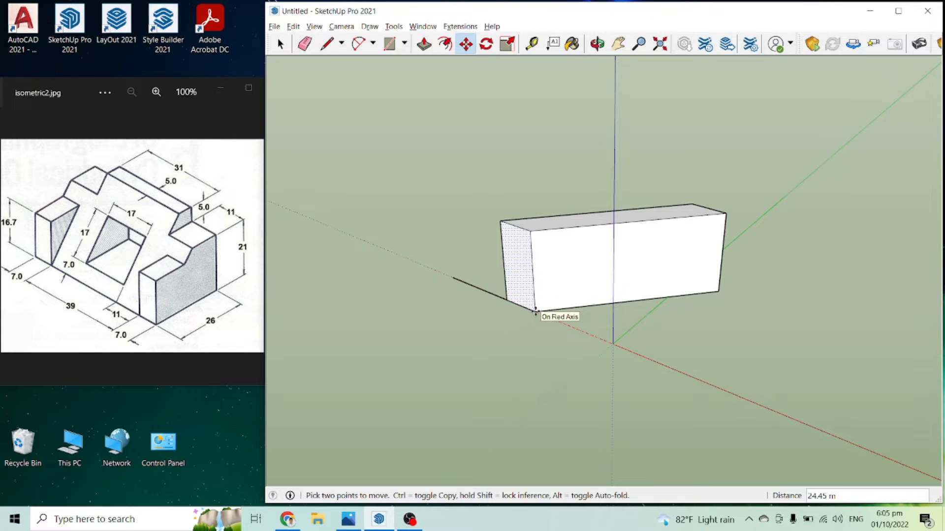
key(ctrl)
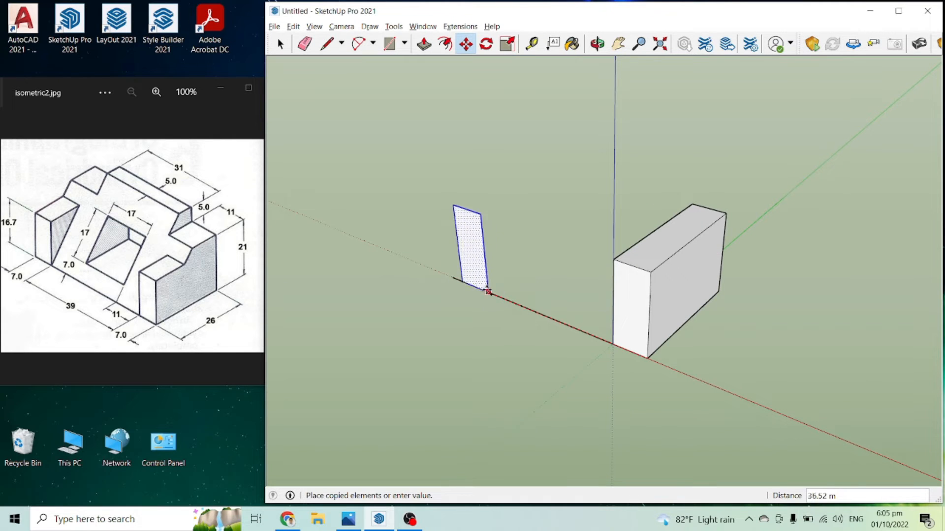
click(453, 278)
middle_drag(487, 265, 566, 300)
click(556, 291)
middle_drag(418, 310, 444, 265)
Step: Push/Pull the copied face back 26 m to the rear corner of the first block
key(p)
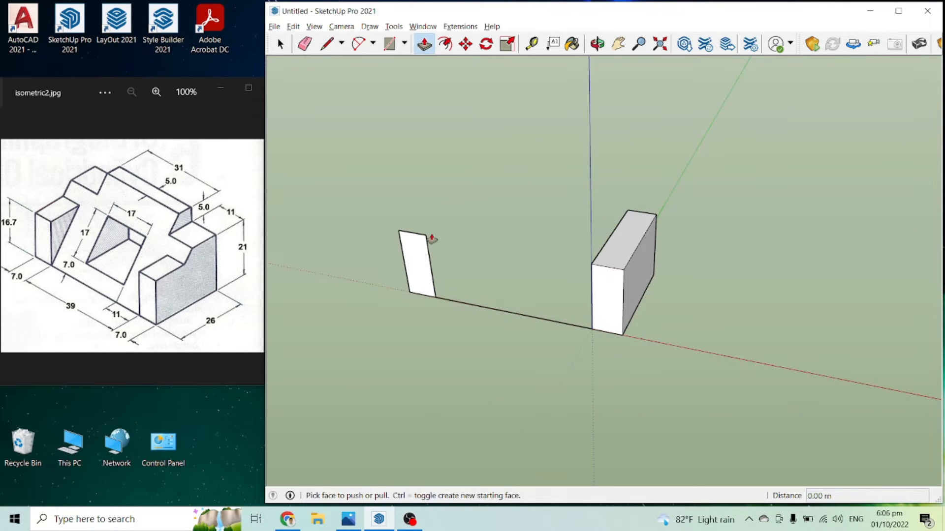
click(419, 269)
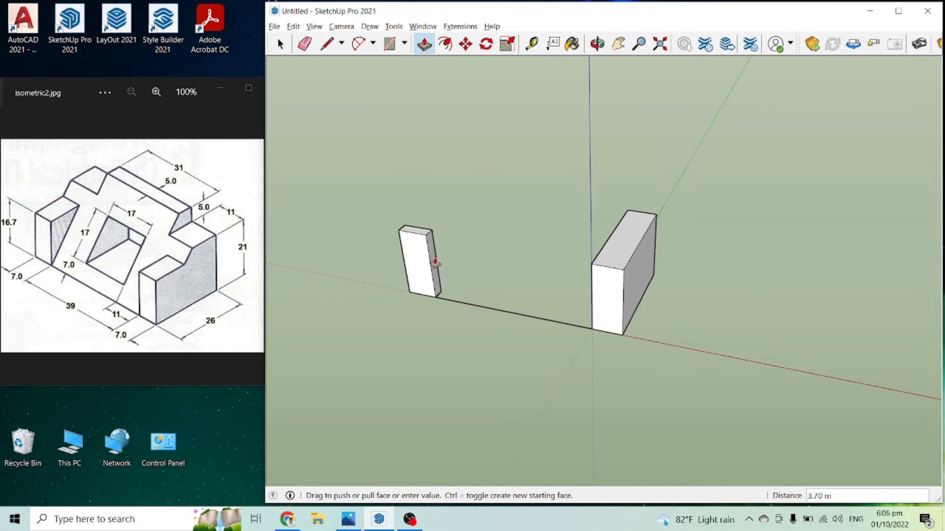
click(627, 212)
middle_drag(709, 321, 468, 245)
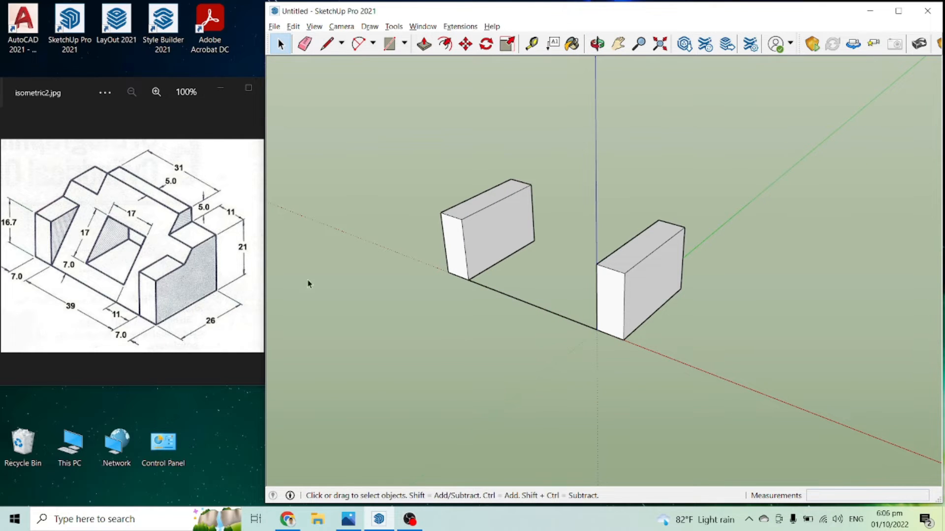
Step: From the first block's outer rear bottom corner, draw a 21 m vertical line and an 11 m line inward along the red axis
middle_drag(529, 308, 672, 306)
key(l)
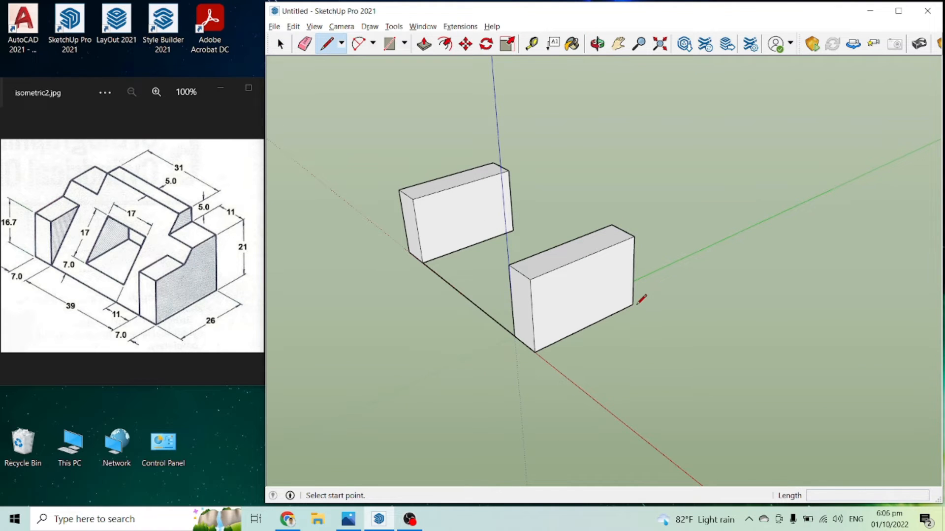
click(633, 304)
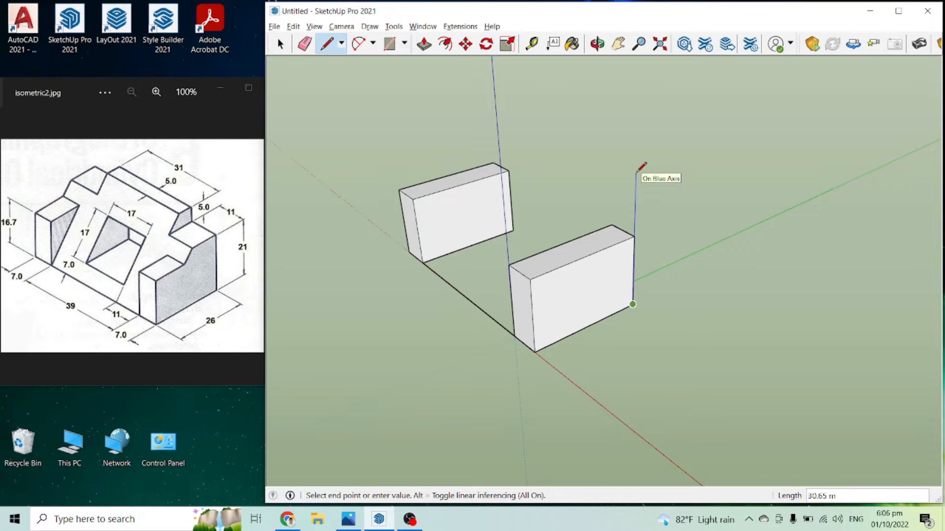
text(21)
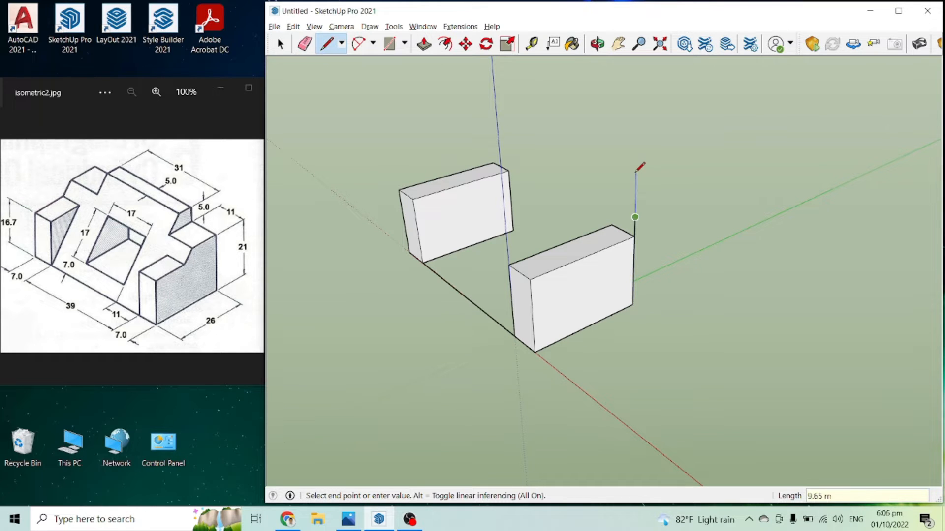
key(Return)
middle_drag(601, 213, 618, 201)
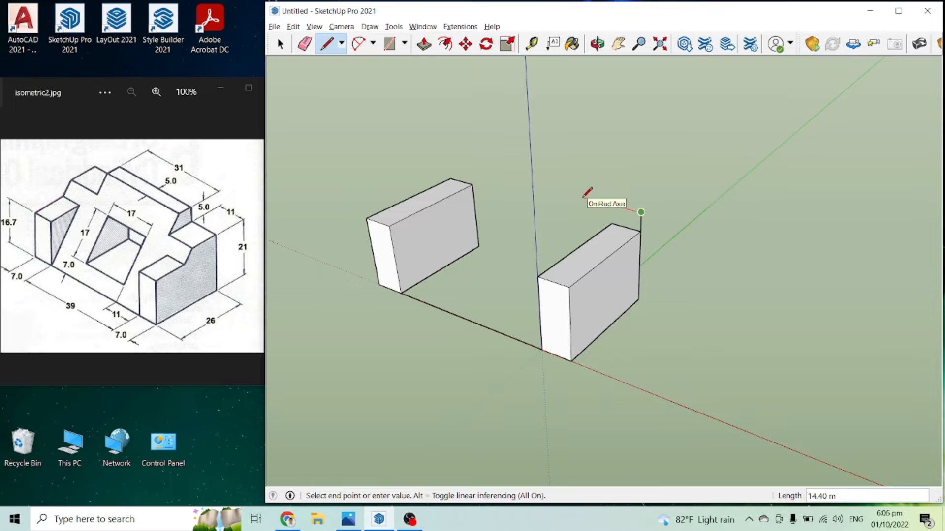
text(11)
key(Return)
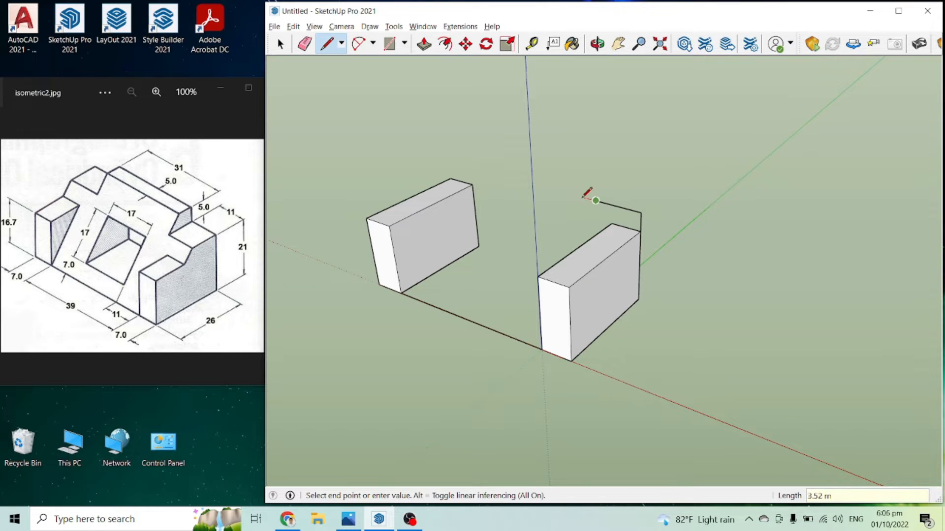
Step: Continue the rear profile with a 5 m vertical line and a 31 m line parallel to the red axis
click(199, 218)
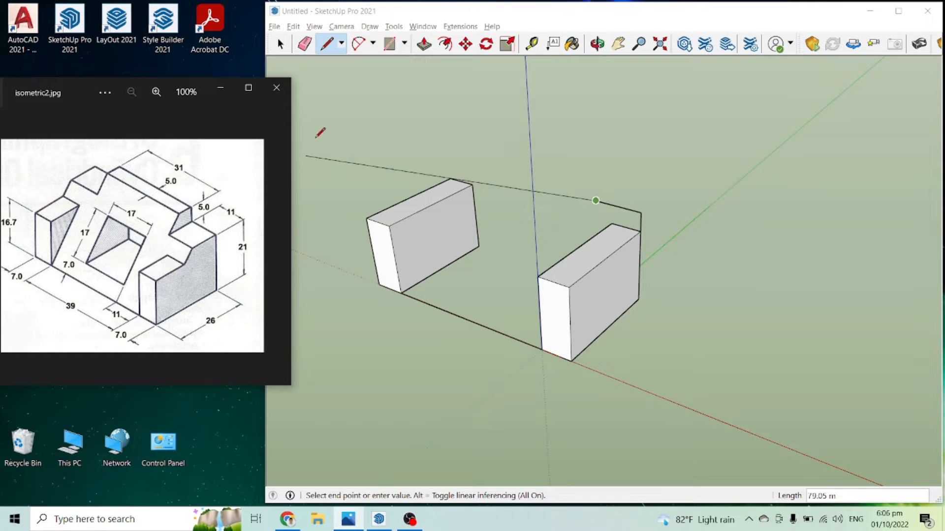
click(484, 27)
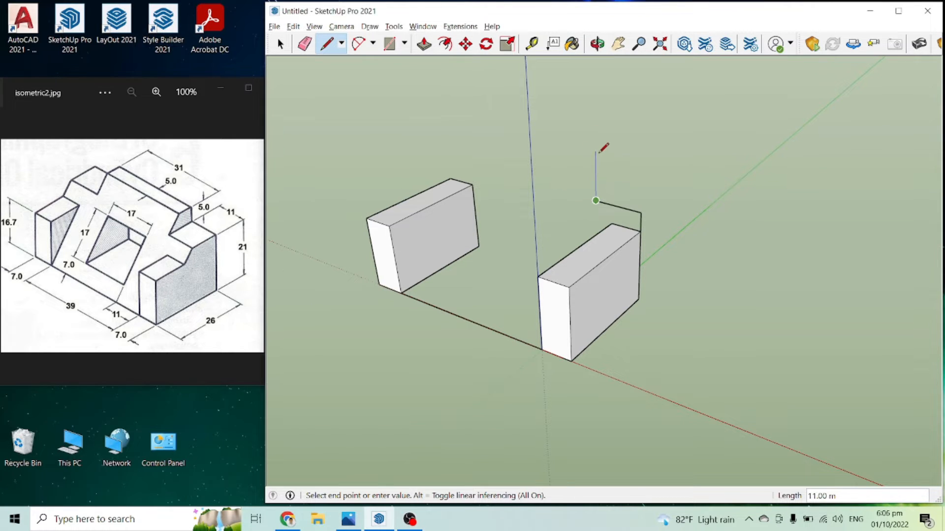
text(58.)
text(5)
key(Return)
text(31)
key(Return)
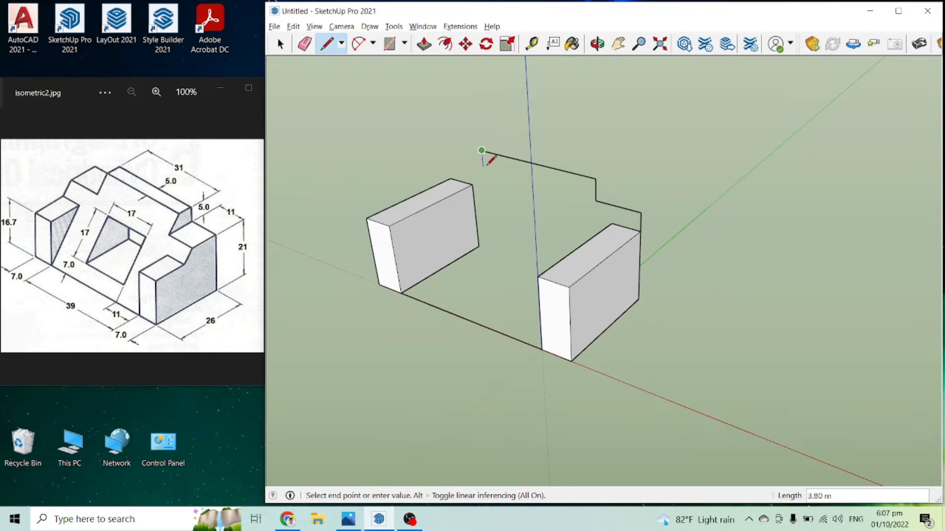
Step: Finish the stepped profile down to shoulder height, 11 m outward, and down to the second block's outer rear top corner
scroll(487, 161, up, 3)
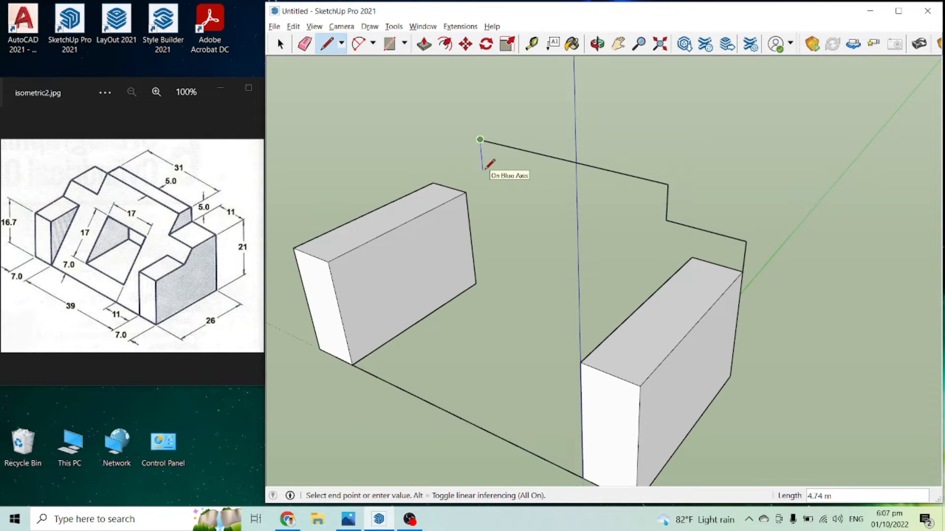
mouse_move(489, 156)
middle_down()
mouse_move(504, 177)
mouse_move(714, 190)
mouse_move(639, 206)
mouse_move(428, 194)
mouse_move(743, 215)
mouse_move(699, 212)
middle_up()
scroll(204, 226, up, 1)
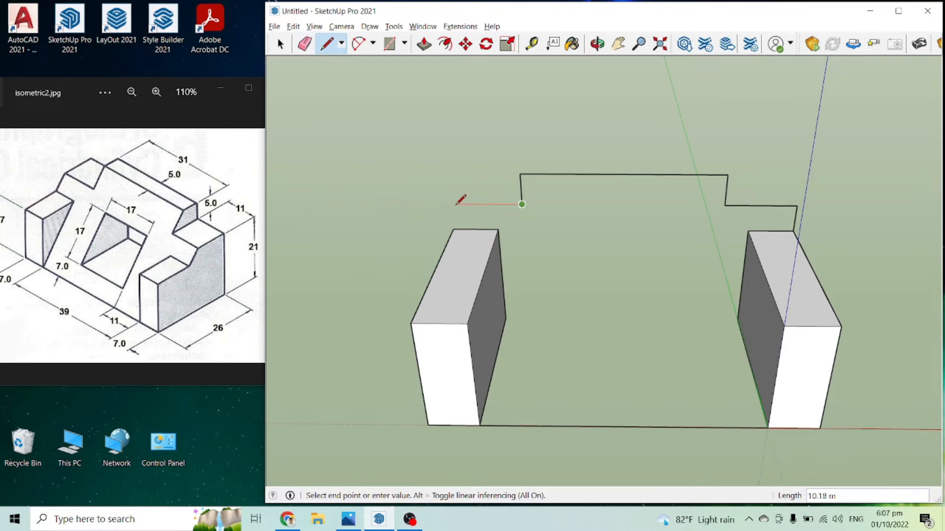
key(Return)
scroll(454, 227, up, 2)
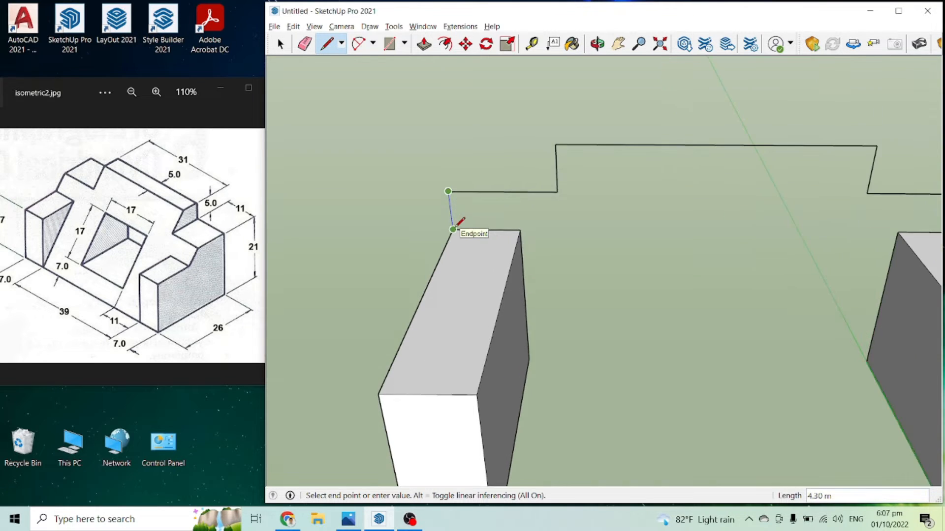
click(454, 229)
scroll(457, 222, down, 4)
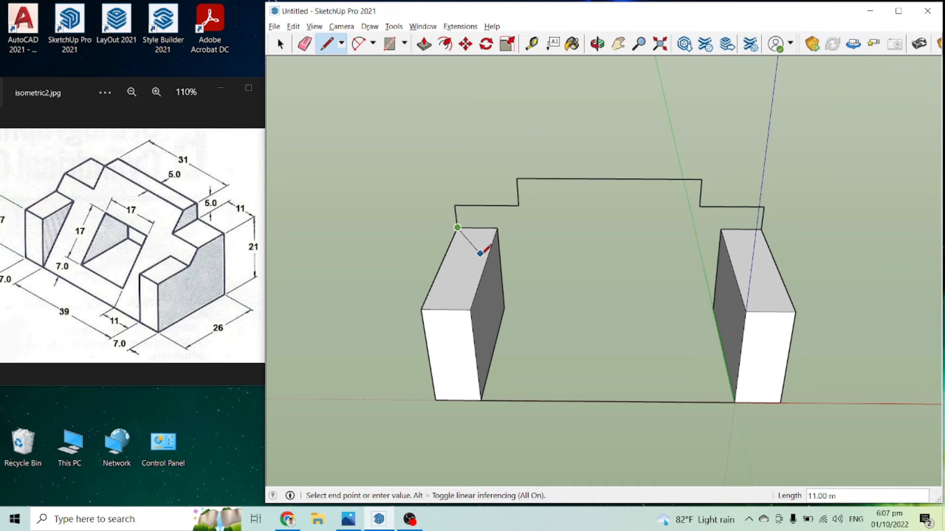
Step: Connect the two blocks' inner rear bottom corners with a line to close the back and floor faces
click(504, 308)
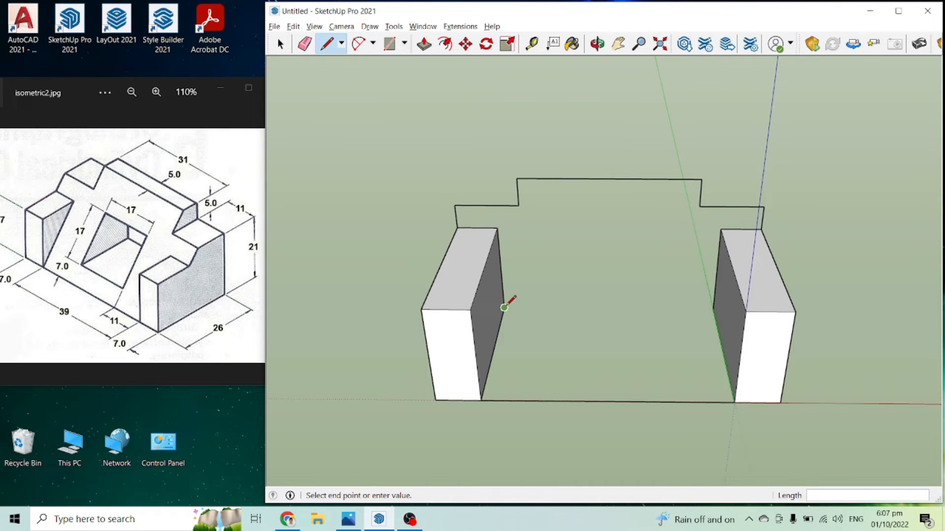
click(713, 309)
middle_drag(698, 309, 649, 256)
key(space)
click(649, 265)
click(638, 348)
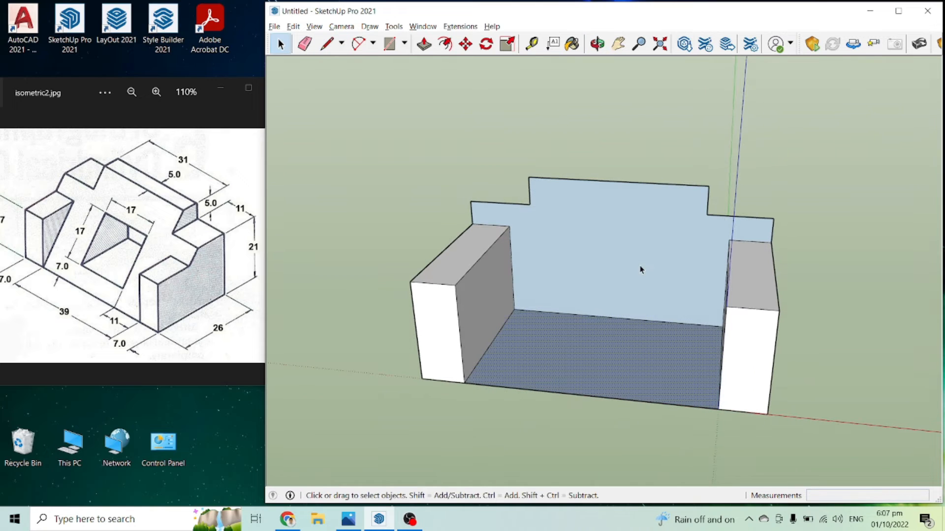
Step: Draw a 5 m line forward along the green axis from the raised rear profile's top corner
middle_drag(839, 176, 702, 229)
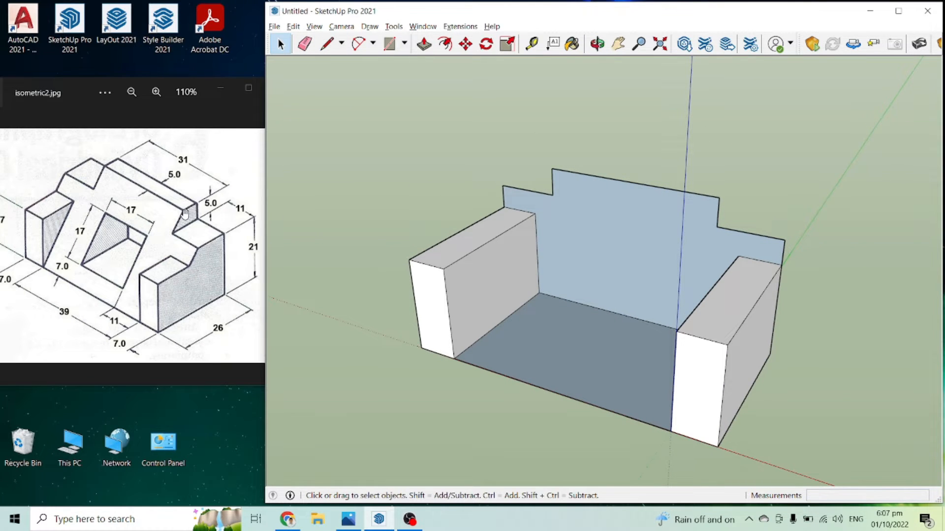
scroll(191, 211, up, 1)
scroll(191, 211, down, 1)
key(l)
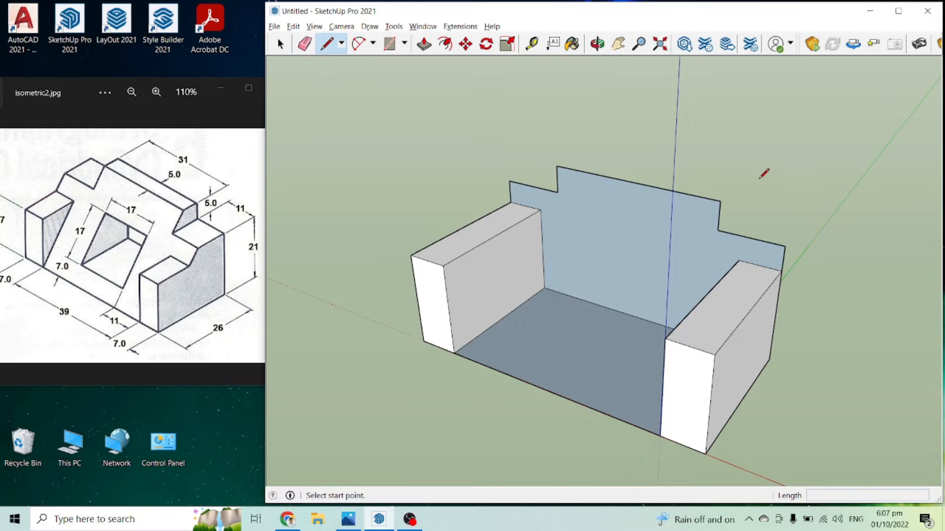
middle_drag(723, 189, 619, 223)
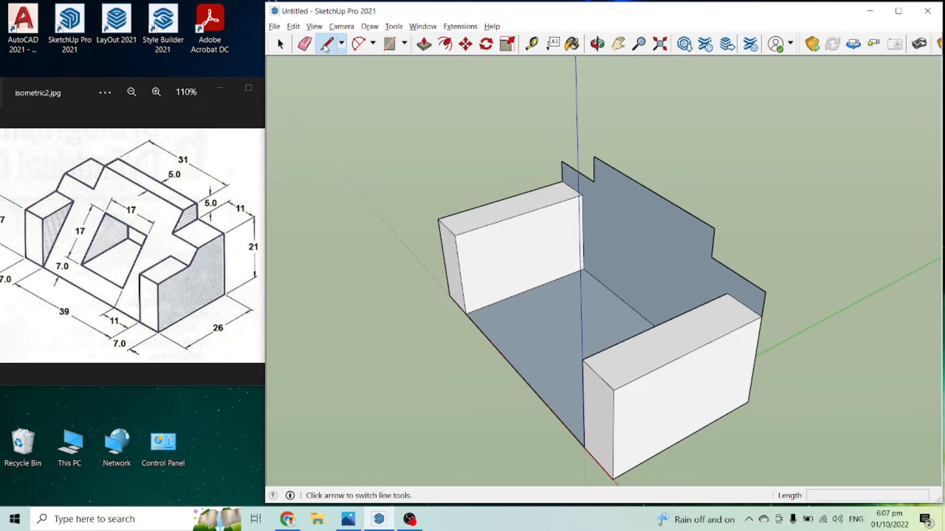
click(714, 228)
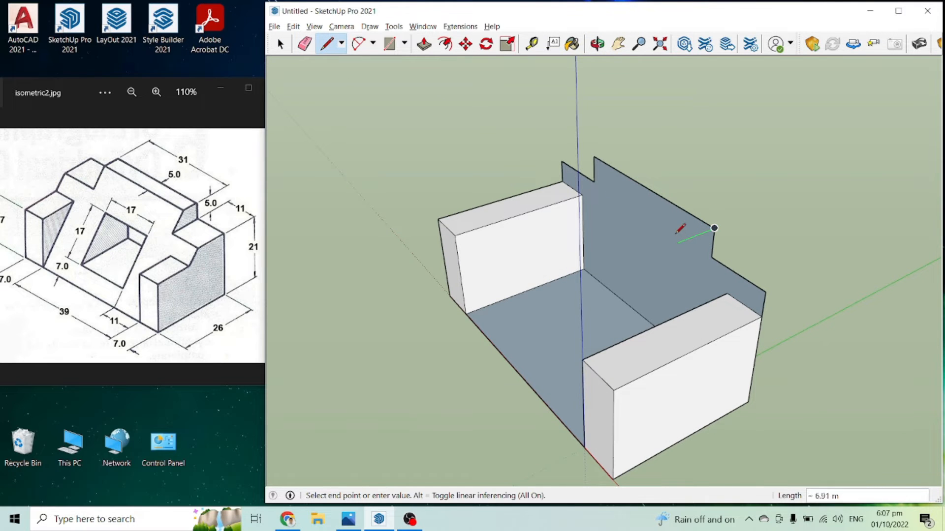
text(5)
Step: Continue with a line parallel to the red axis matching the rear top edge, and close it to the opposite rear top corner
mouse_move(675, 232)
middle_down()
mouse_move(753, 276)
mouse_move(482, 146)
middle_up()
middle_drag(507, 168, 574, 227)
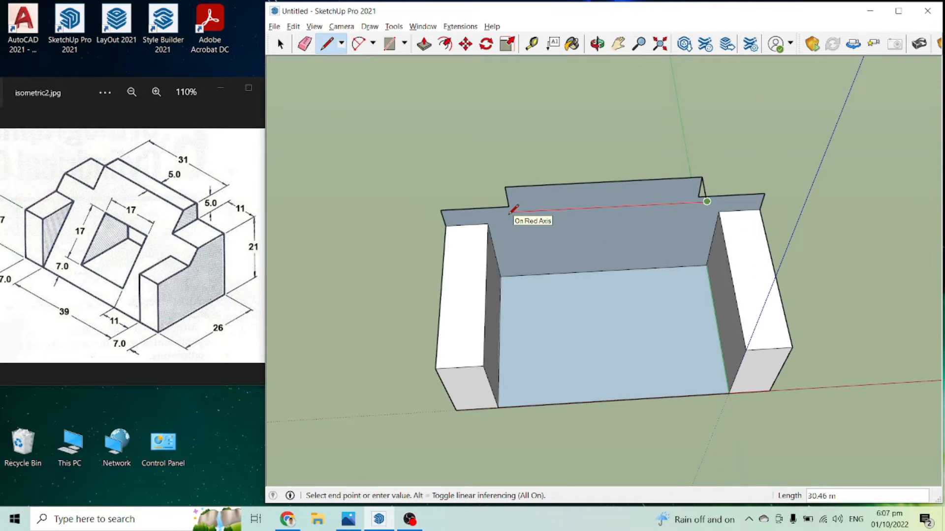
key(Return)
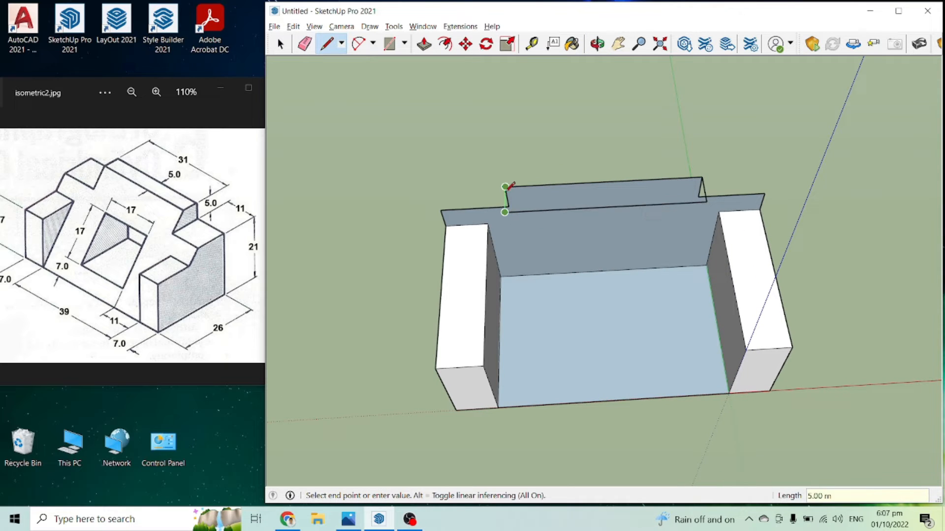
middle_drag(492, 205, 537, 245)
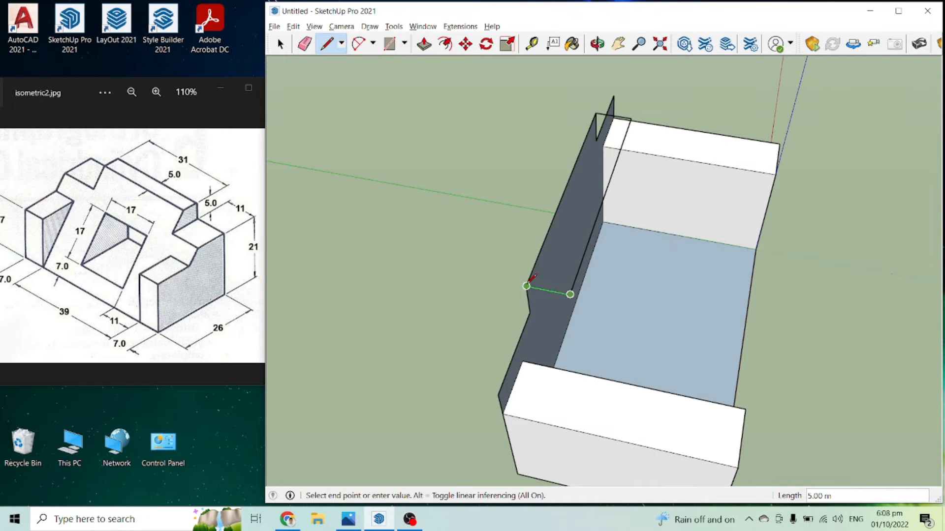
middle_drag(532, 289, 597, 249)
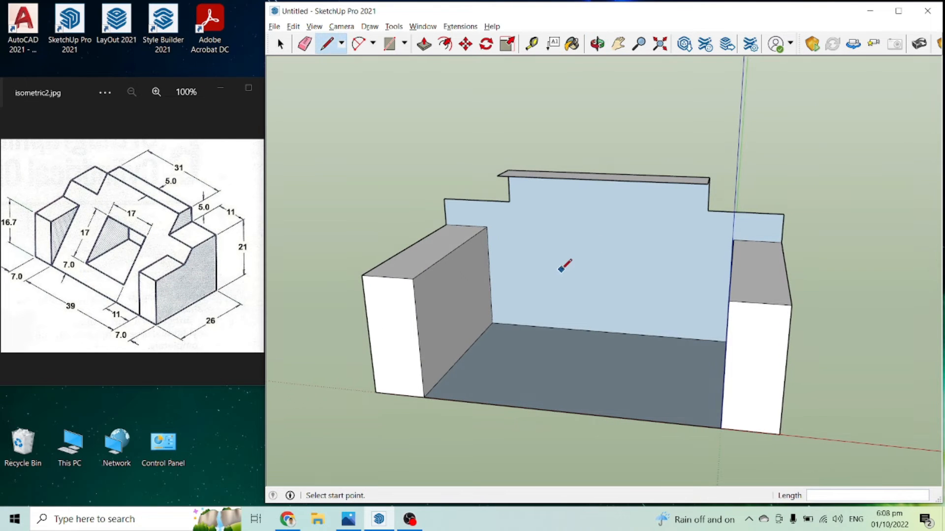
Step: Draw a vertical line from the profile's inner step corner down to the floor, then across the floor along the green axis to its front edge
middle_drag(475, 339, 541, 315)
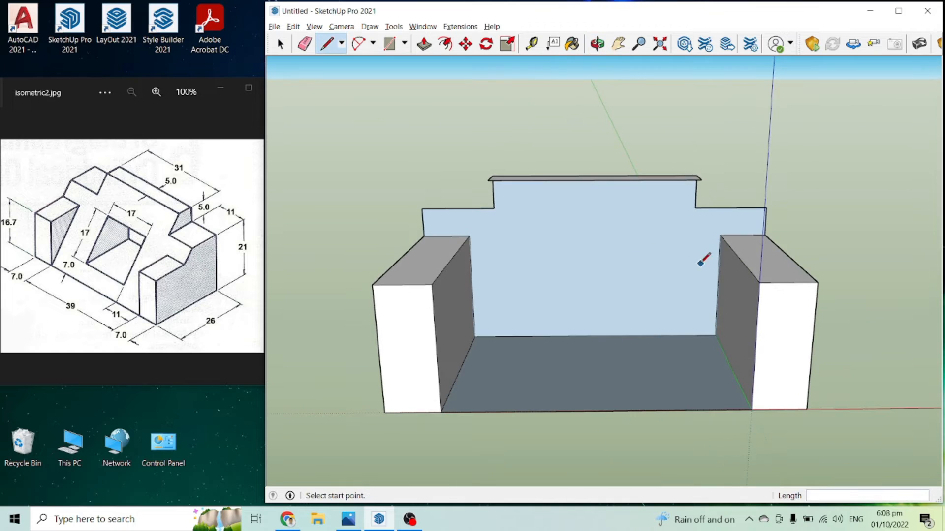
click(699, 208)
click(696, 338)
click(695, 337)
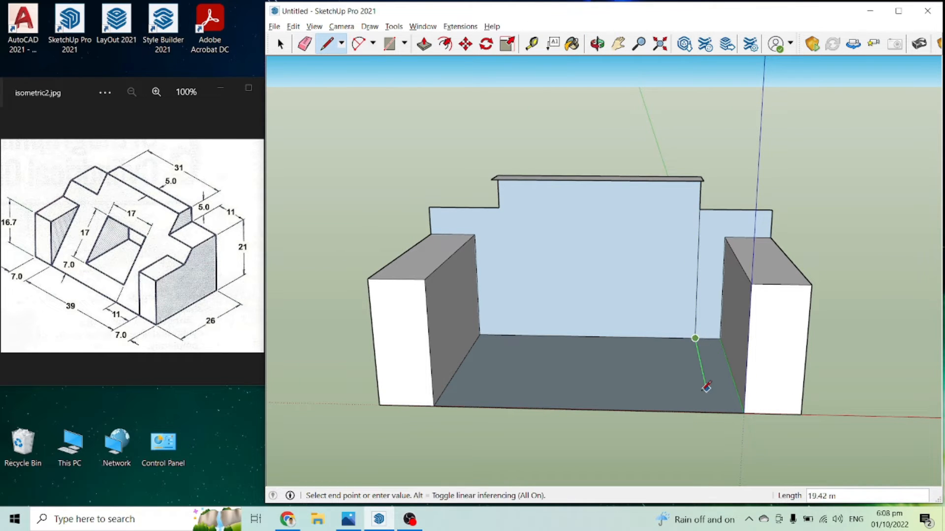
click(711, 411)
Step: Connect the top strip's front corner to the floor line's front end to close the sloped side profile
middle_drag(714, 408, 661, 290)
middle_drag(708, 211, 704, 193)
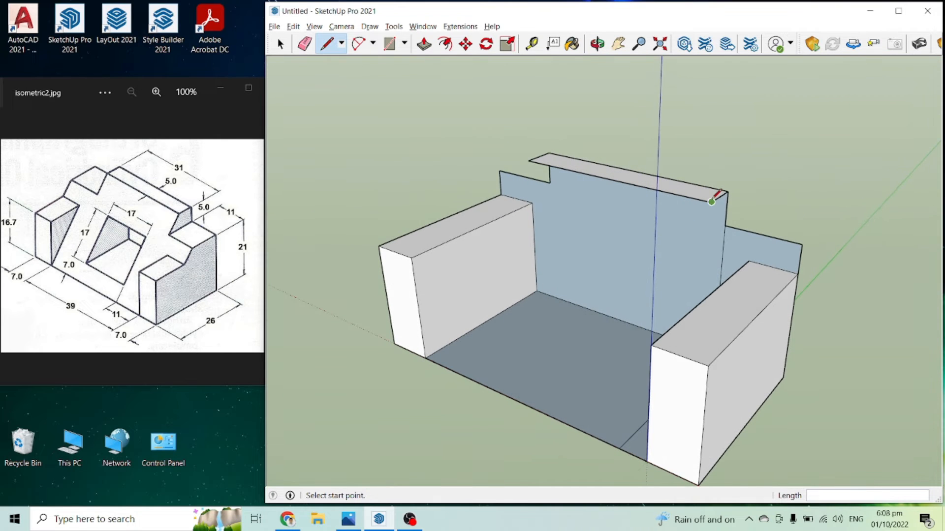
click(711, 202)
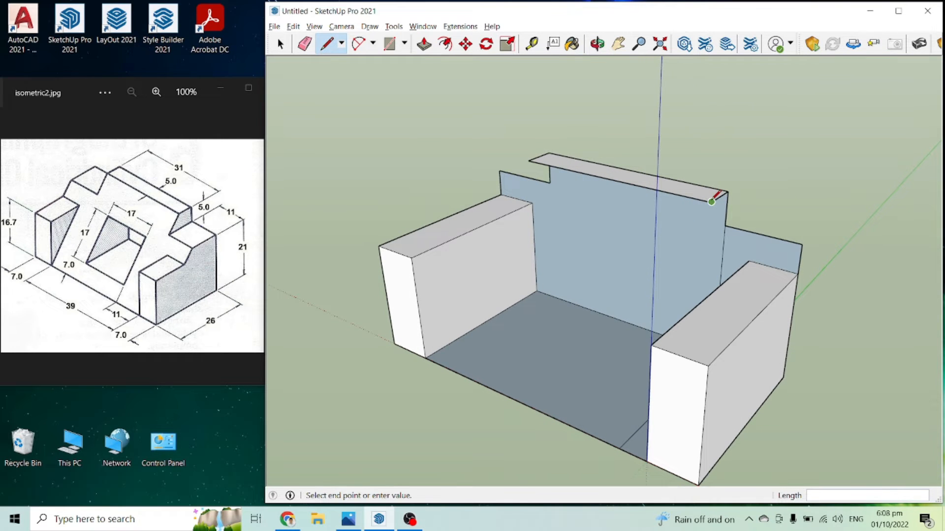
click(620, 448)
Step: Extrude the sloped side profile 4 m to the near support block and 35 m the other way to the opposite block
middle_drag(657, 354, 601, 354)
key(p)
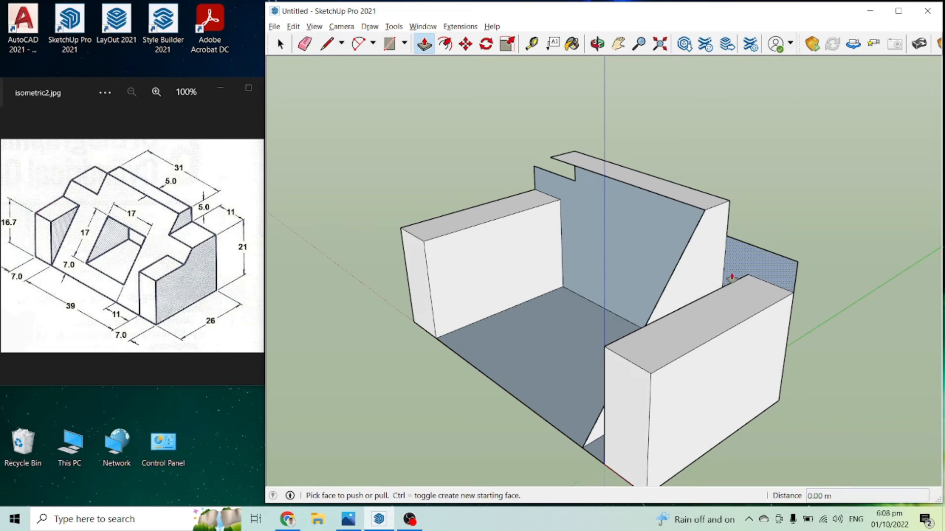
click(692, 295)
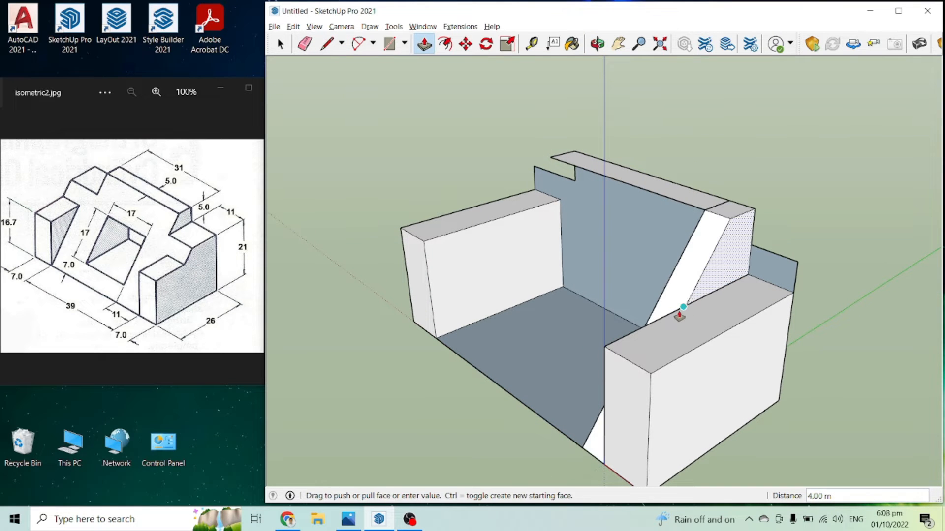
click(679, 315)
middle_drag(465, 363, 709, 320)
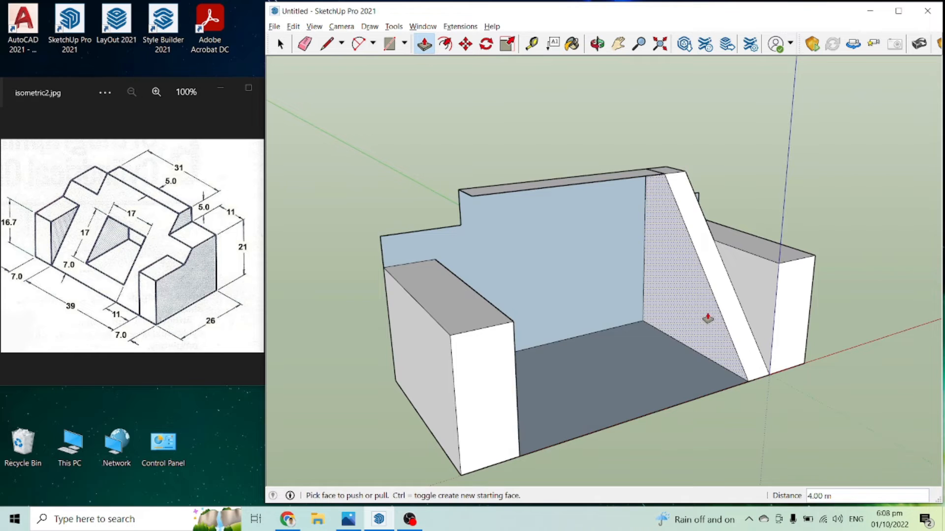
click(645, 321)
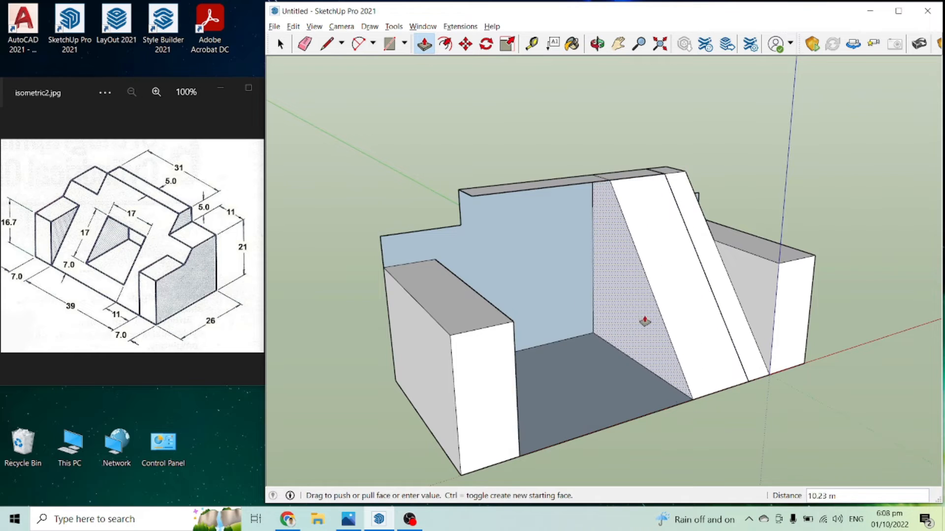
click(511, 327)
Step: Erase the leftover dividing edges on the top, sloped and rear faces of the central body
middle_drag(633, 268, 439, 393)
key(e)
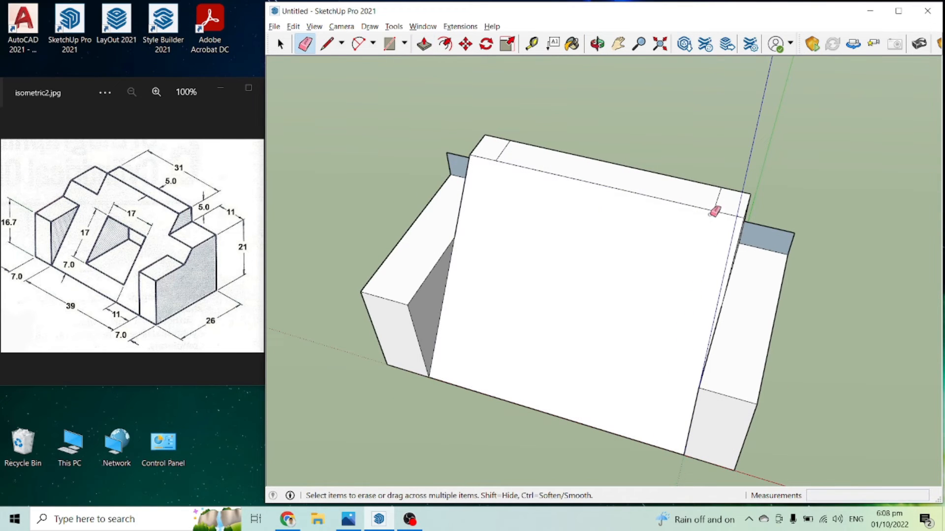
mouse_move(814, 301)
middle_down()
mouse_move(428, 234)
mouse_move(419, 214)
middle_up()
middle_drag(656, 310, 530, 276)
drag(579, 269, 575, 271)
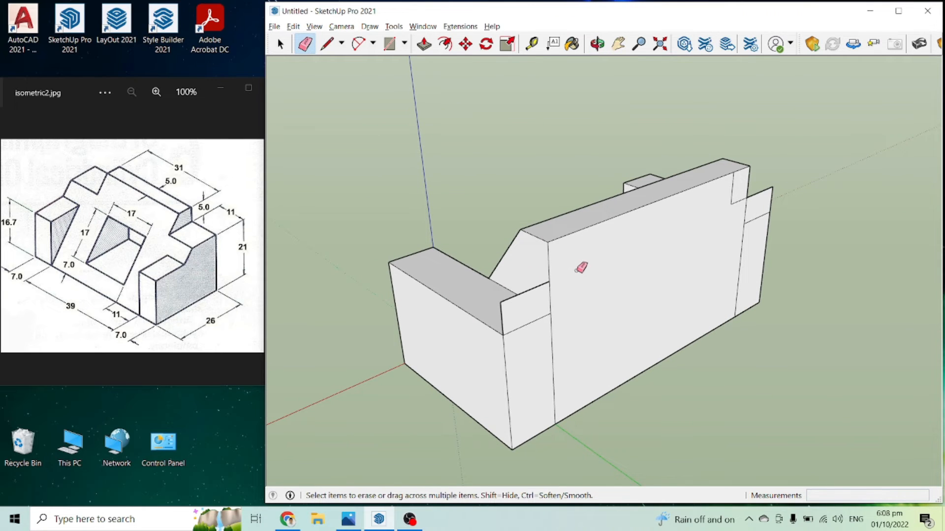
click(733, 202)
click(551, 369)
click(738, 277)
mouse_move(740, 274)
middle_down()
mouse_move(561, 325)
mouse_move(584, 256)
mouse_move(753, 288)
middle_up()
Step: Extrude the rear shoulder face above the block at the origin about 12.51 m forward to where the slope meets the block's top
key(p)
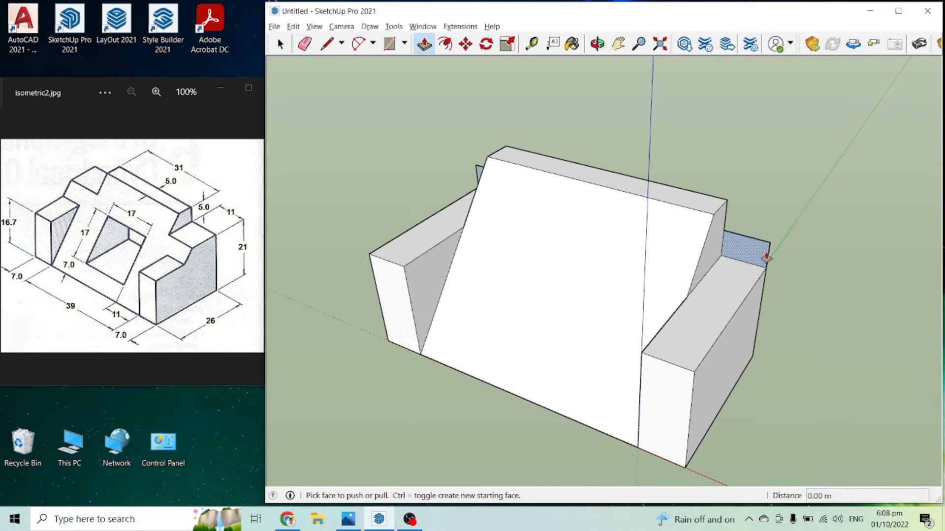
click(755, 257)
middle_drag(753, 249, 741, 222)
scroll(720, 234, up, 2)
scroll(741, 222, up, 2)
key(Escape)
key(ctrl)
click(729, 225)
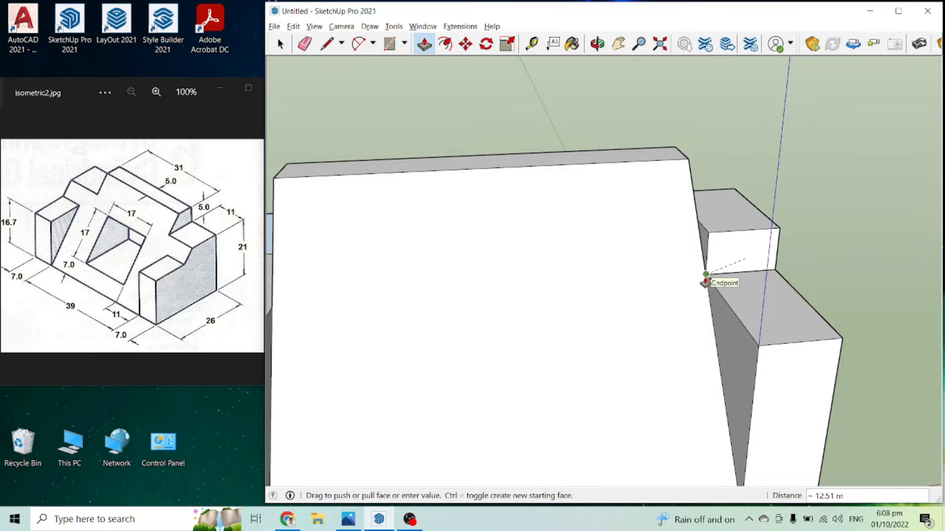
click(705, 276)
Step: Extrude the opposite rear shoulder face forward to where the slope meets the other support block's top
scroll(818, 272, down, 4)
scroll(383, 315, up, 3)
click(452, 232)
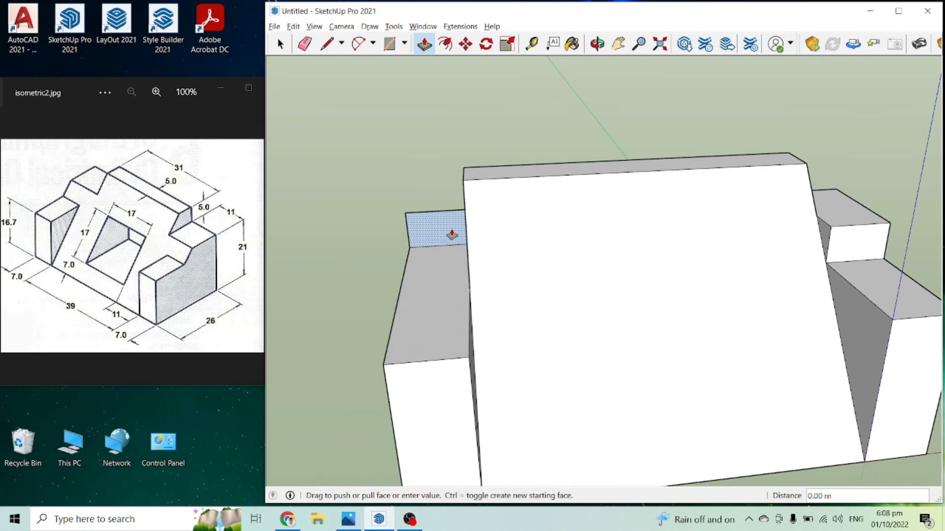
middle_drag(669, 278, 492, 232)
click(479, 258)
Step: Push the triangular inner side face of each shoulder 7 m outward so both shoulder fronts are cut to the slope
scroll(492, 232, up, 4)
click(478, 230)
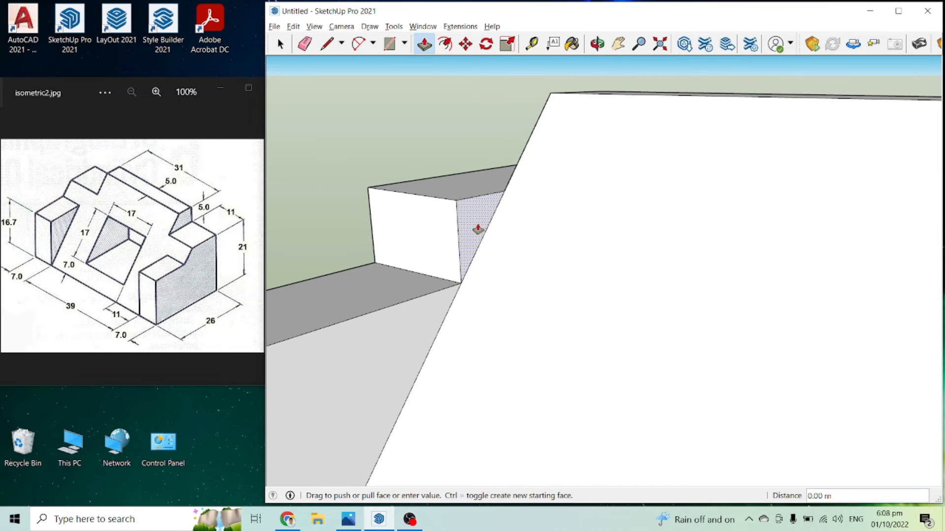
click(428, 213)
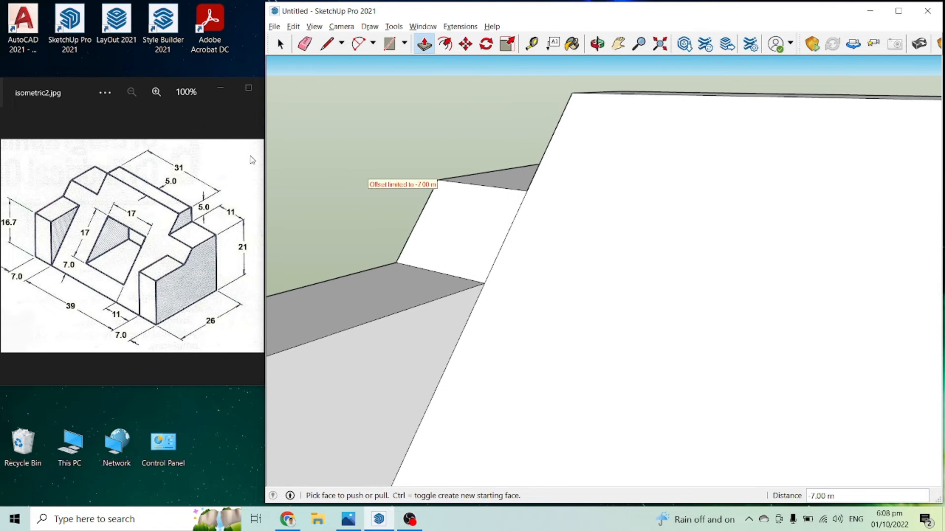
scroll(397, 273, down, 4)
middle_drag(398, 273, 816, 261)
scroll(737, 215, up, 4)
click(728, 215)
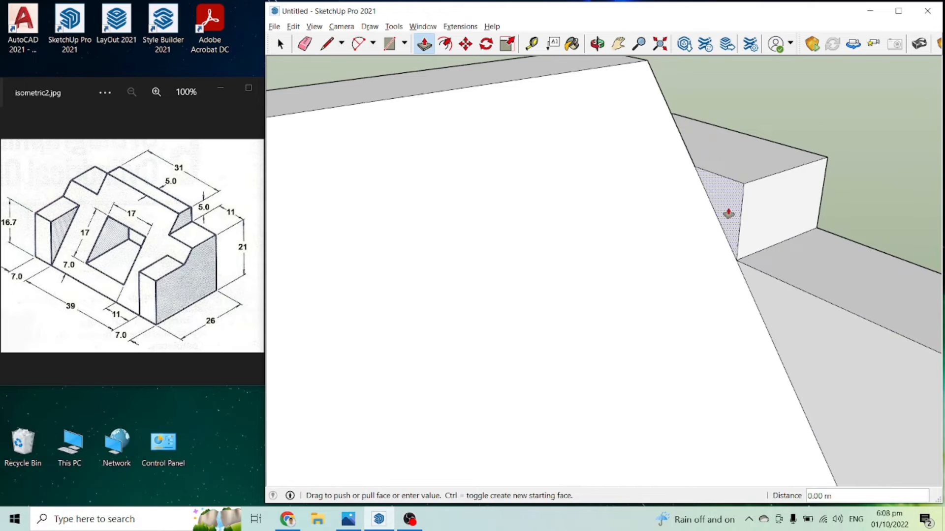
click(881, 176)
scroll(797, 165, down, 3)
middle_drag(798, 164, 588, 228)
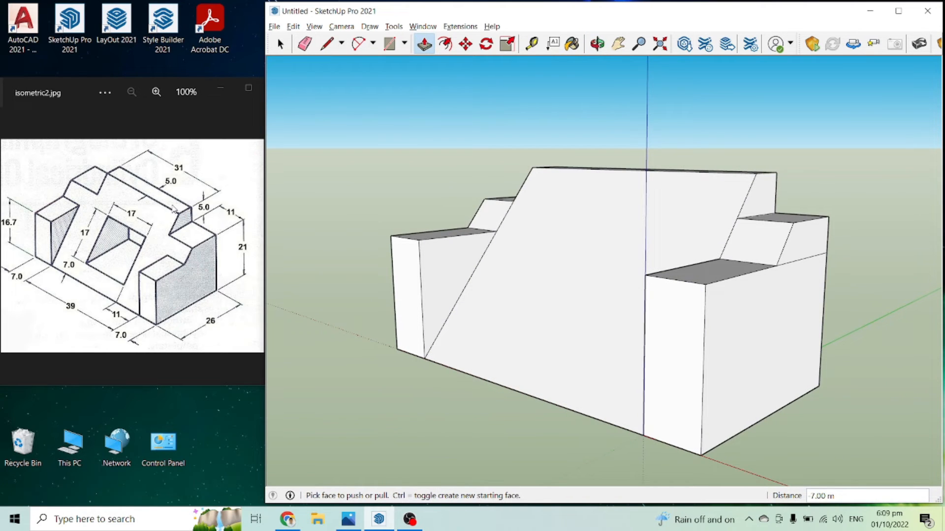
Step: Draw an 11 m line from the origin along the front bottom edge, then a 7 m line up the slope perpendicular to it
middle_drag(426, 228, 553, 284)
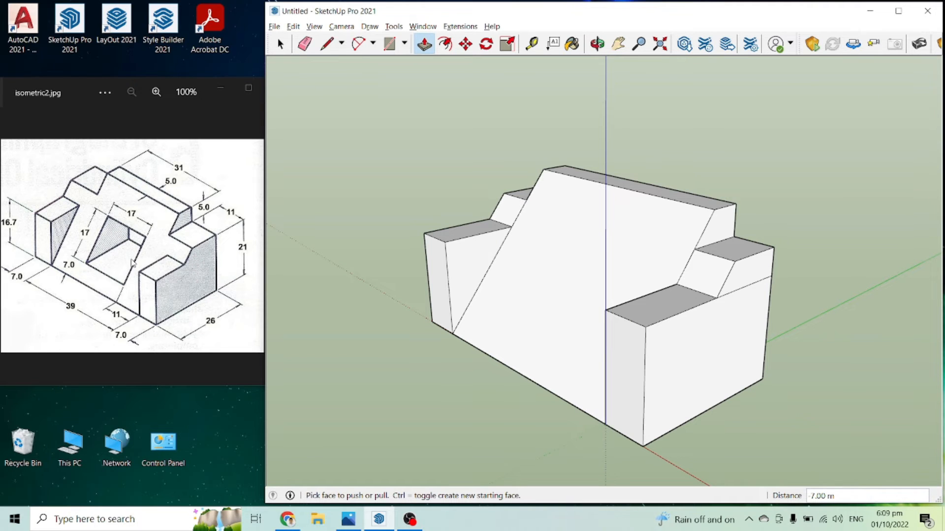
middle_drag(360, 334, 424, 354)
key(l)
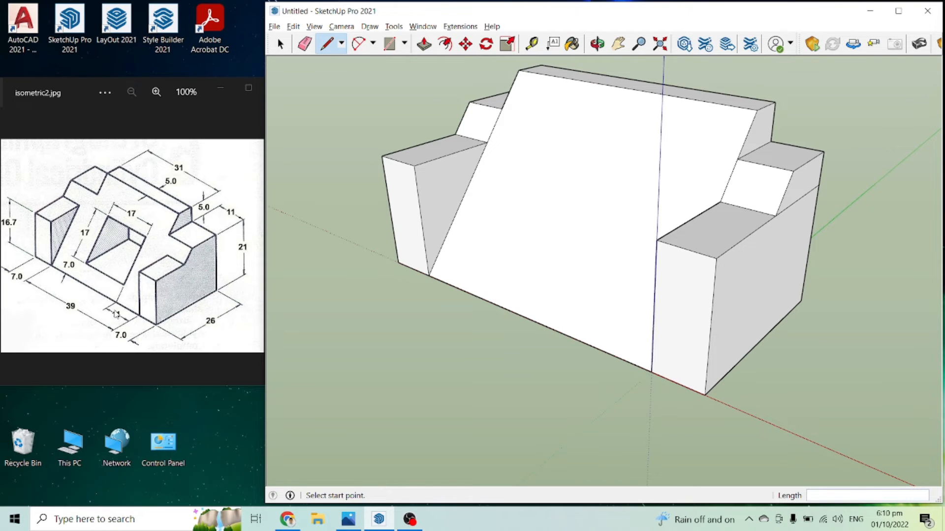
click(652, 371)
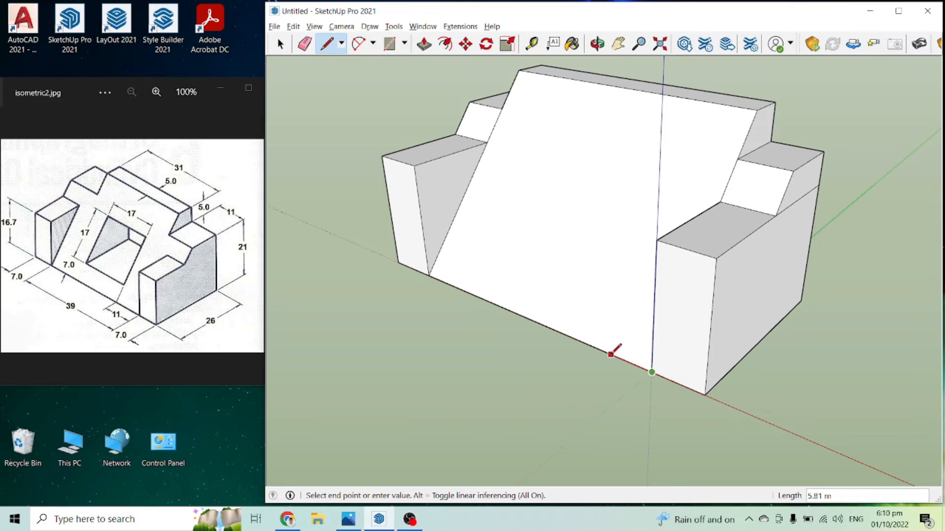
key(Return)
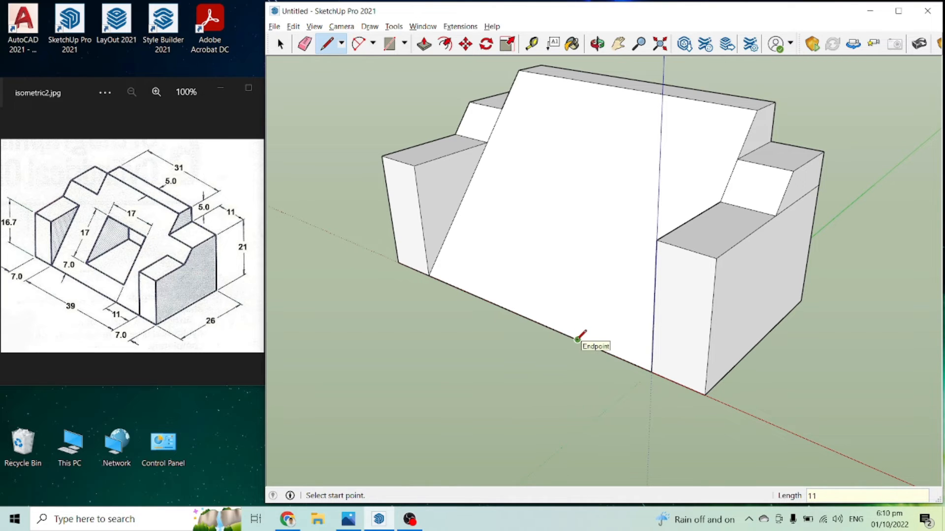
click(578, 340)
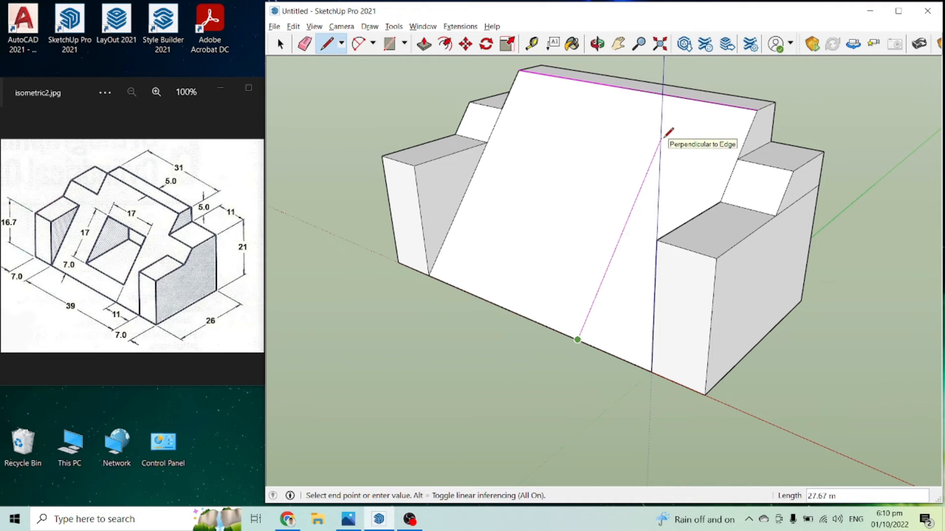
key(Return)
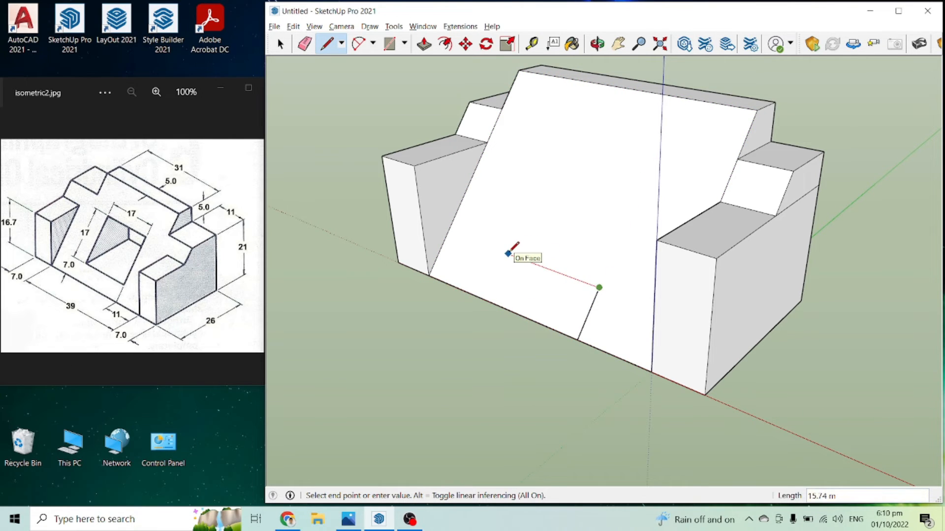
Step: Draw a 17 m by 17 m square on the sloped face, starting from the 7 m line's upper end
text(17)
key(Return)
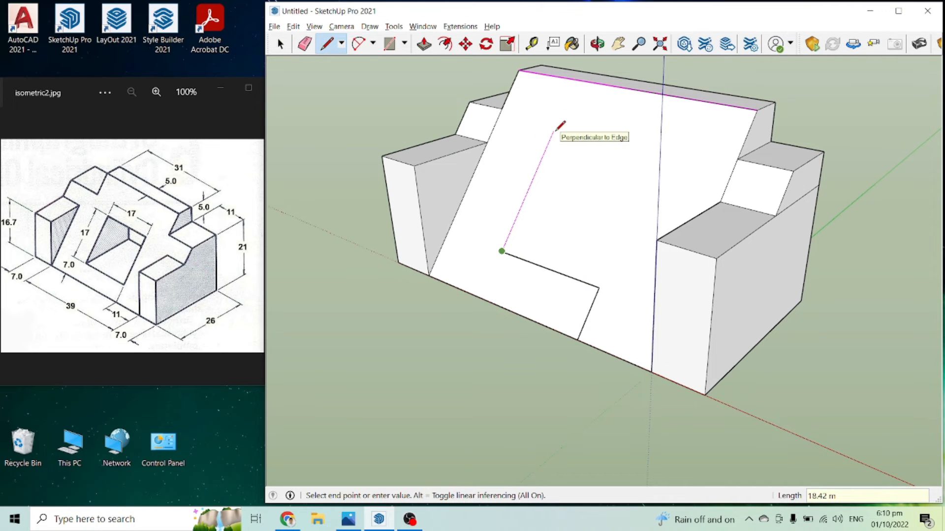
text(17)
key(Return)
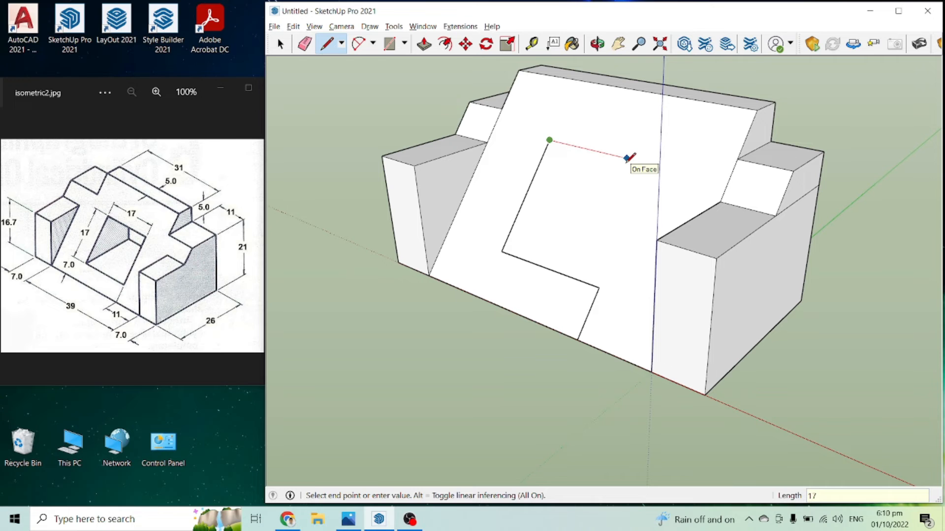
key(Return)
click(598, 287)
Step: Erase the 7 m construction line between the square and the front bottom edge
key(e)
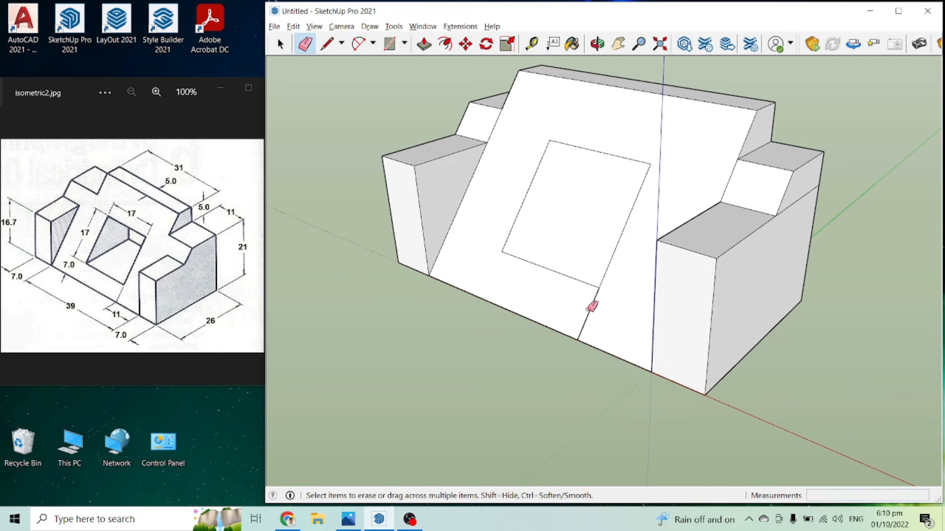
scroll(803, 376, down, 3)
key(space)
middle_drag(449, 274, 484, 399)
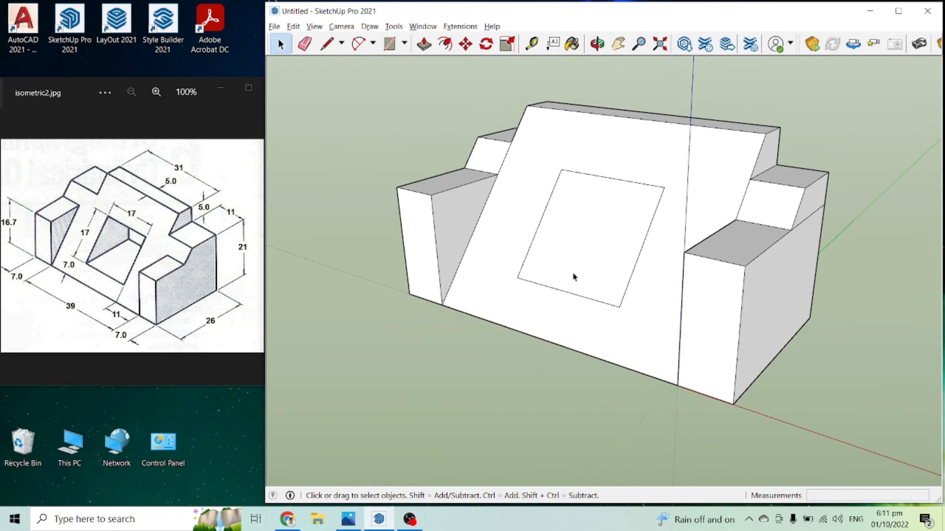
Step: Draw four lines parallel to the green axis outward from the square's corners, starting with one about 24 m long at its lower-left corner
key(l)
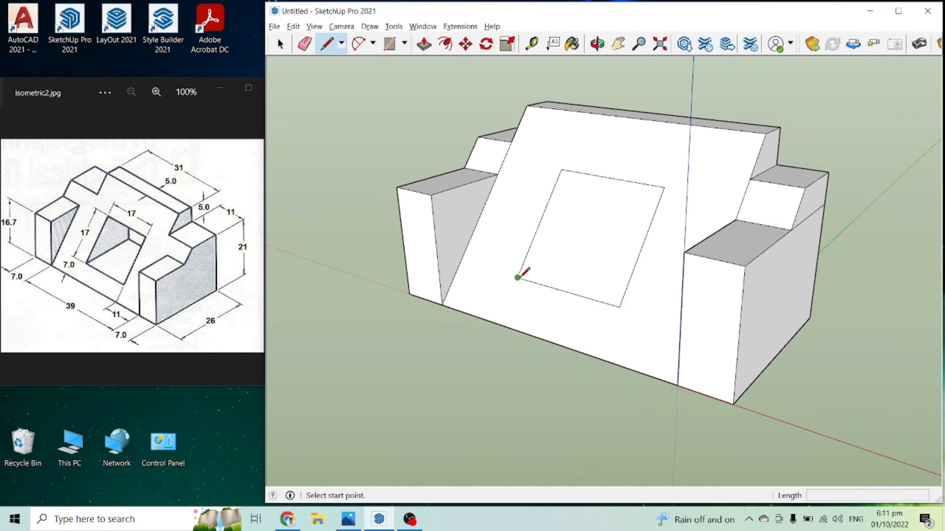
click(517, 277)
middle_drag(515, 270, 403, 295)
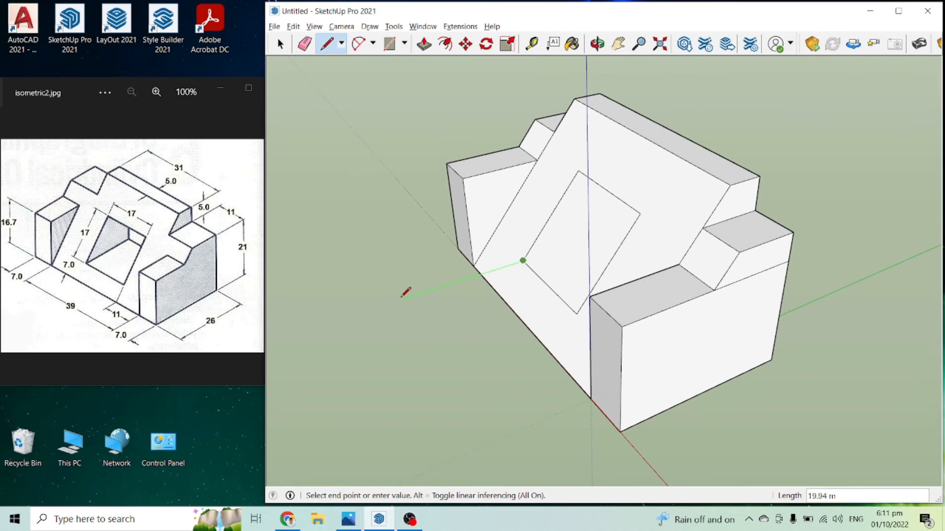
click(375, 307)
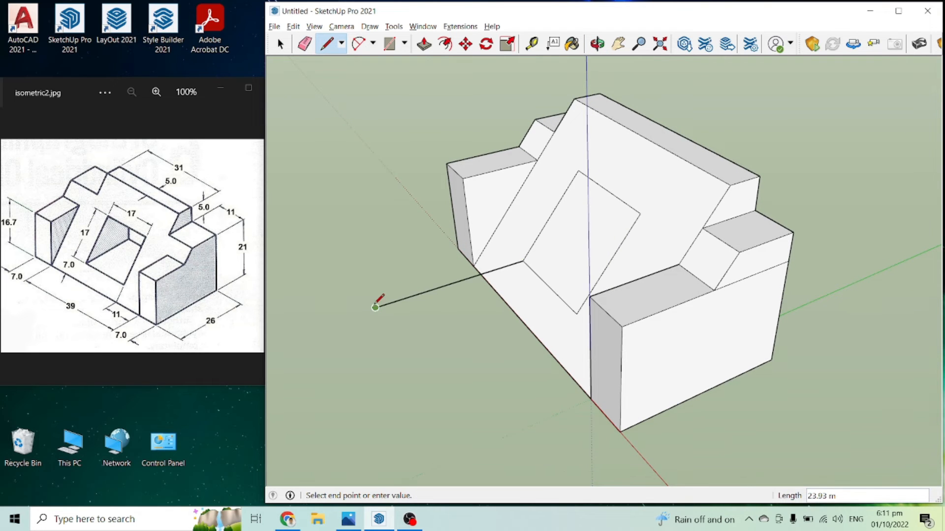
key(Escape)
click(579, 171)
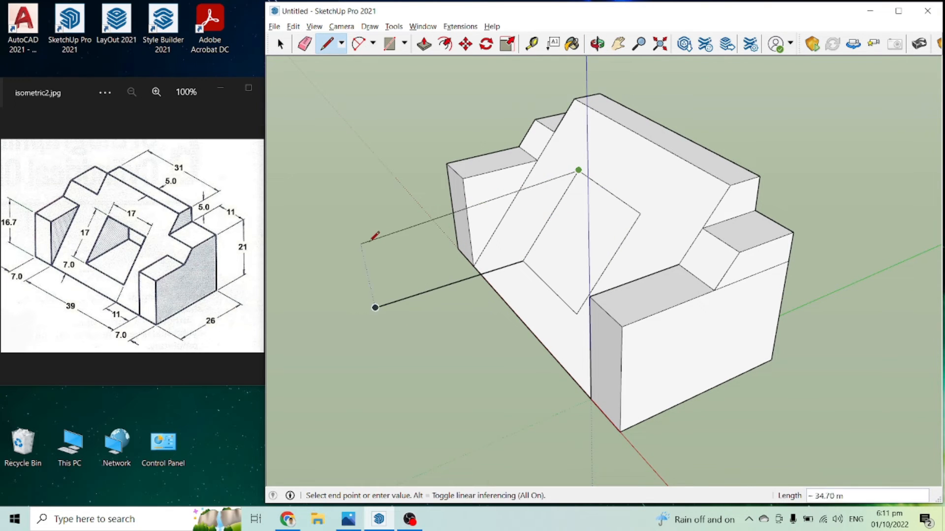
click(357, 228)
key(Escape)
click(641, 213)
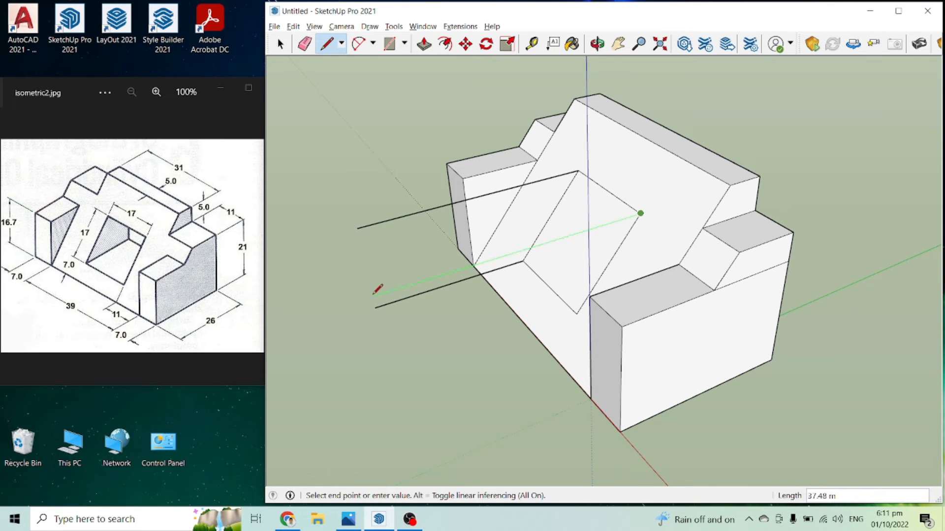
click(397, 288)
key(Escape)
click(576, 314)
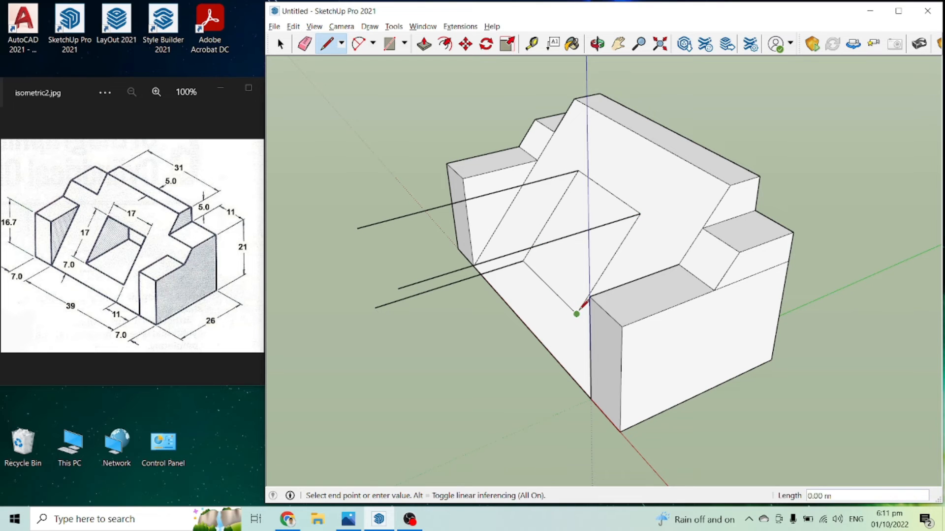
click(412, 377)
Step: Draw an upright rectangle about 17 m by 13.23 m across the free ends of the four lines to close the box
mouse_move(412, 377)
middle_down()
mouse_move(458, 350)
mouse_move(460, 276)
mouse_move(521, 321)
mouse_move(566, 313)
middle_up()
key(r)
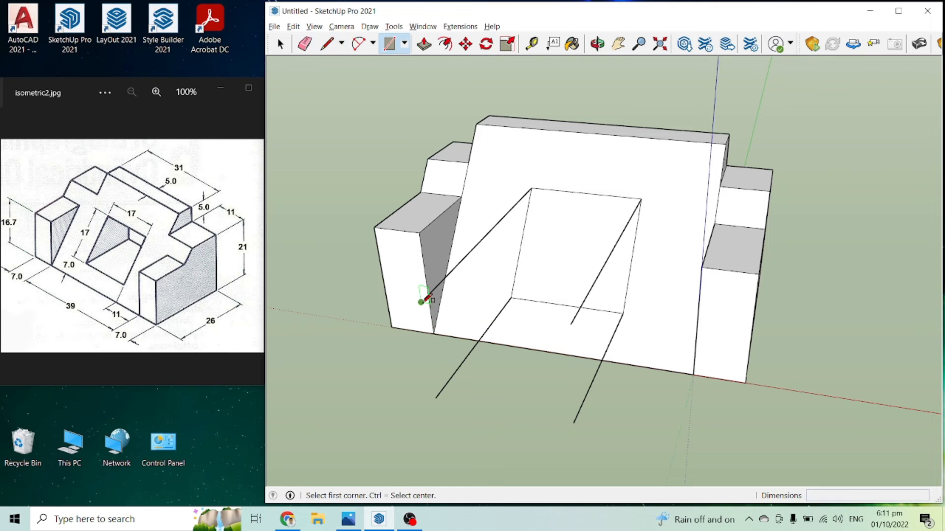
middle_drag(434, 334, 397, 339)
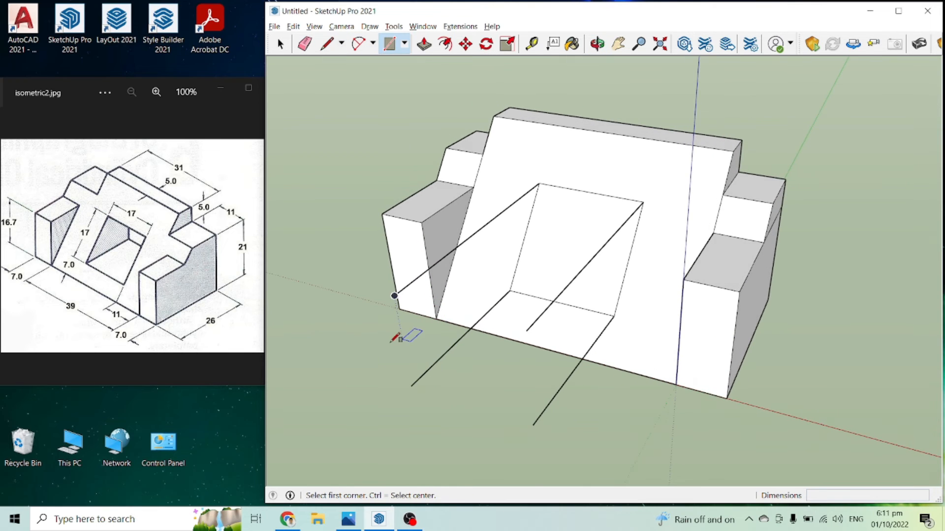
middle_drag(395, 297, 418, 313)
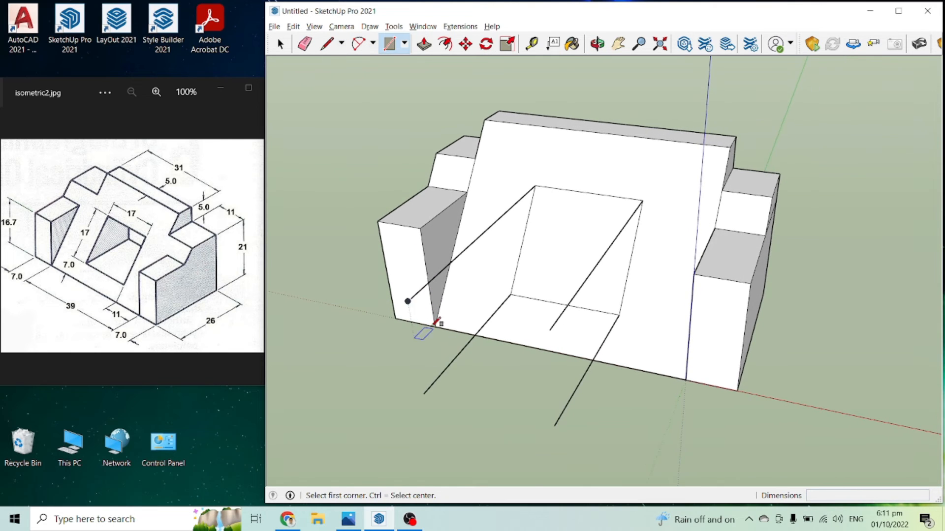
click(408, 301)
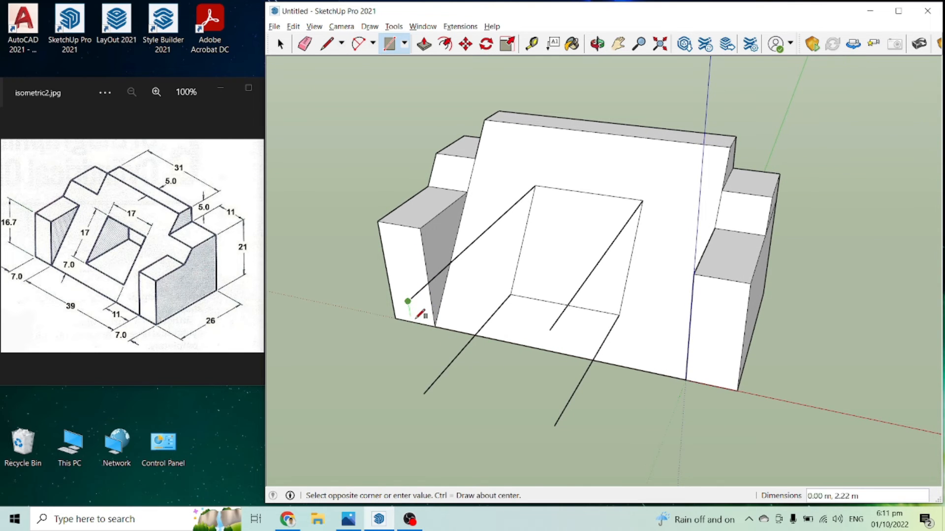
click(554, 425)
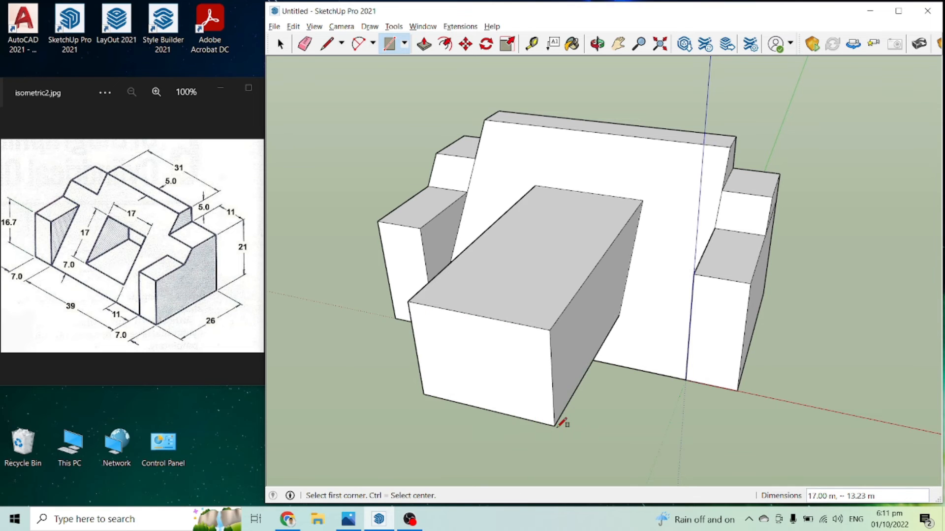
Step: Push the box's front face about 101 m through the block and out beyond its rear
key(p)
middle_drag(561, 418, 433, 333)
click(432, 332)
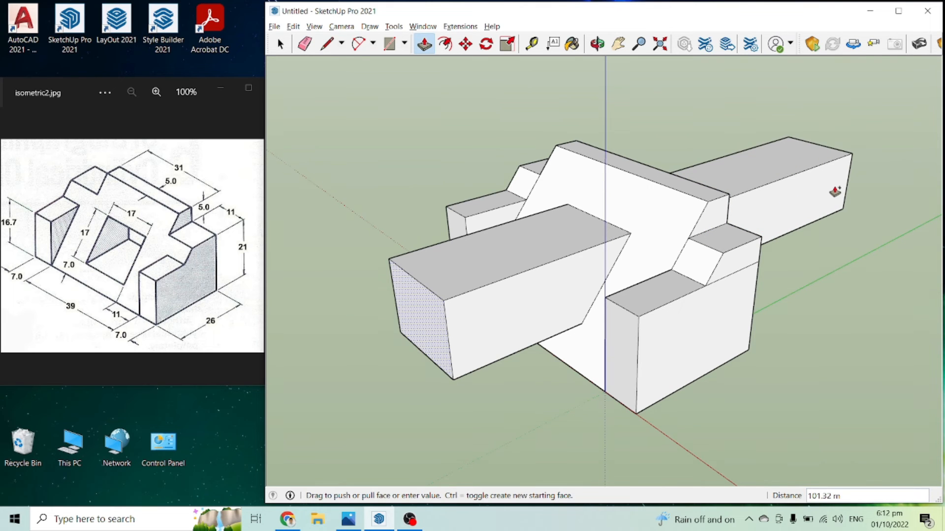
click(835, 192)
Step: Reverse the small upper rear face of the right shoulder and erase the seam edges along its rear and outer side
middle_drag(793, 280, 458, 236)
scroll(607, 259, up, 8)
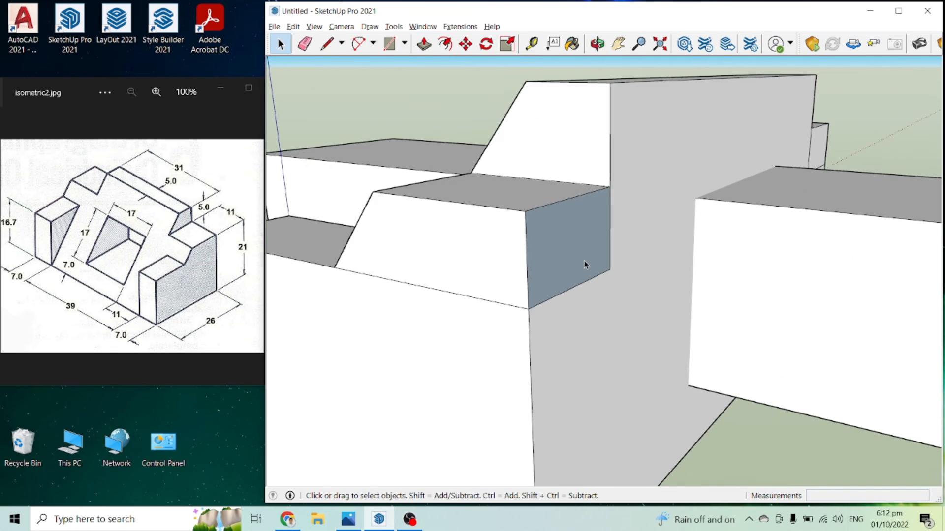
right_click(551, 249)
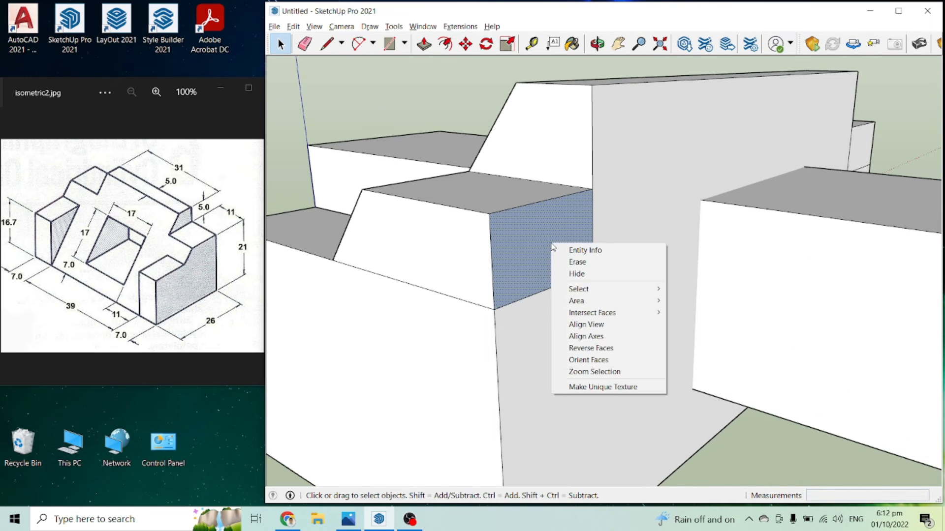
click(604, 349)
scroll(654, 365, down, 3)
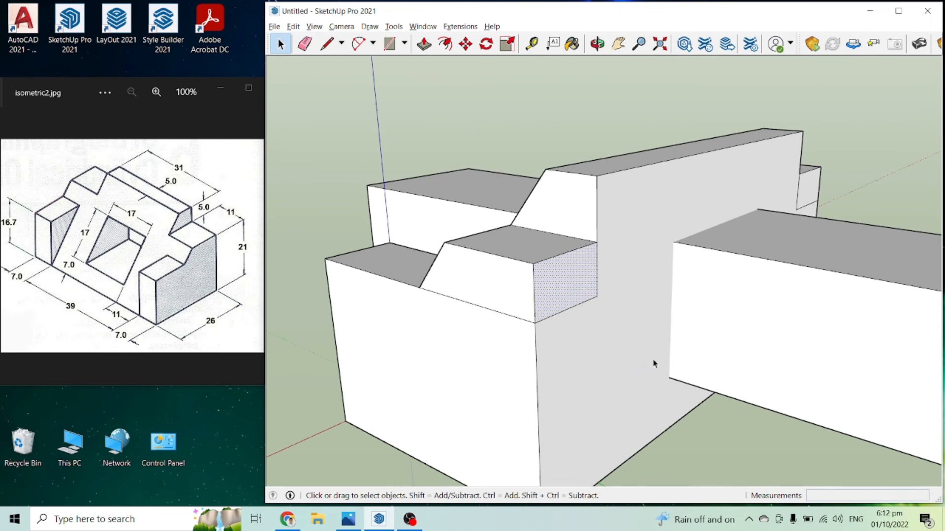
key(e)
click(597, 296)
click(520, 319)
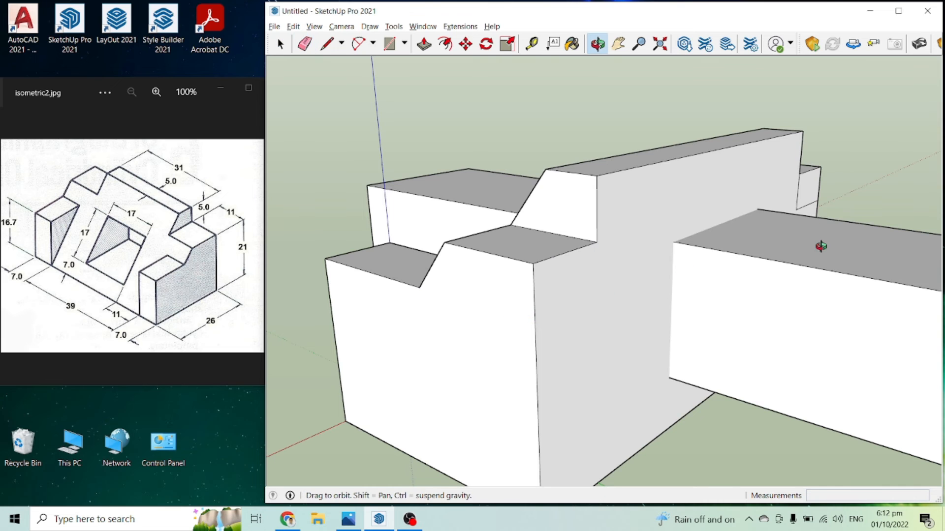
Step: Erase the leftover seam edge on the opposite shoulder
middle_drag(821, 247, 502, 245)
scroll(502, 246, down, 2)
middle_drag(742, 317, 642, 271)
scroll(640, 280, up, 2)
click(577, 272)
mouse_move(706, 281)
middle_down()
mouse_move(734, 327)
mouse_move(681, 369)
mouse_move(699, 332)
middle_up()
Step: Switch to the standard Front view, select the square box with a window and intersect its faces with the model
key(space)
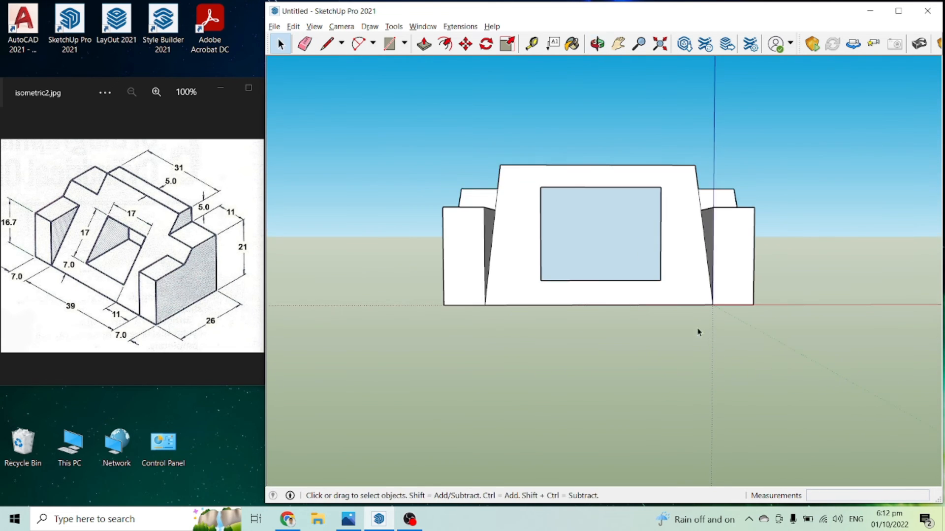
click(341, 26)
mouse_move(379, 69)
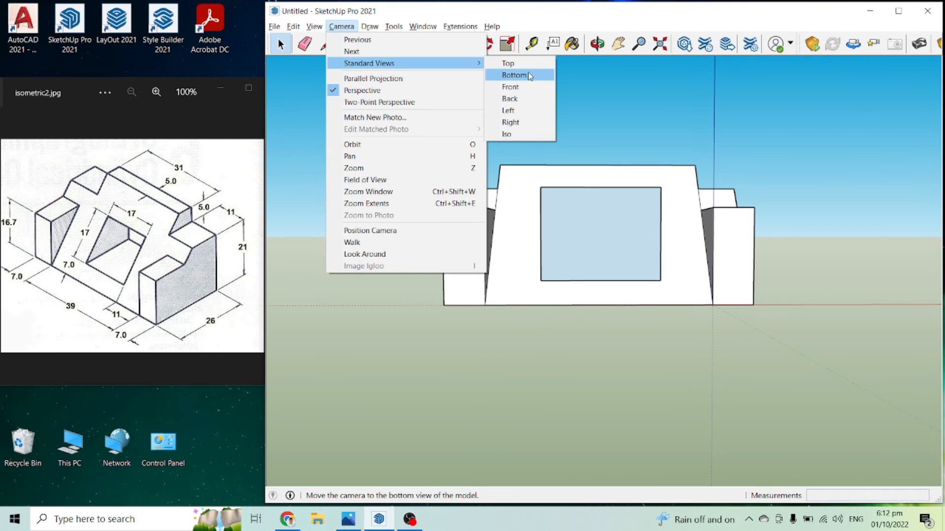
click(527, 87)
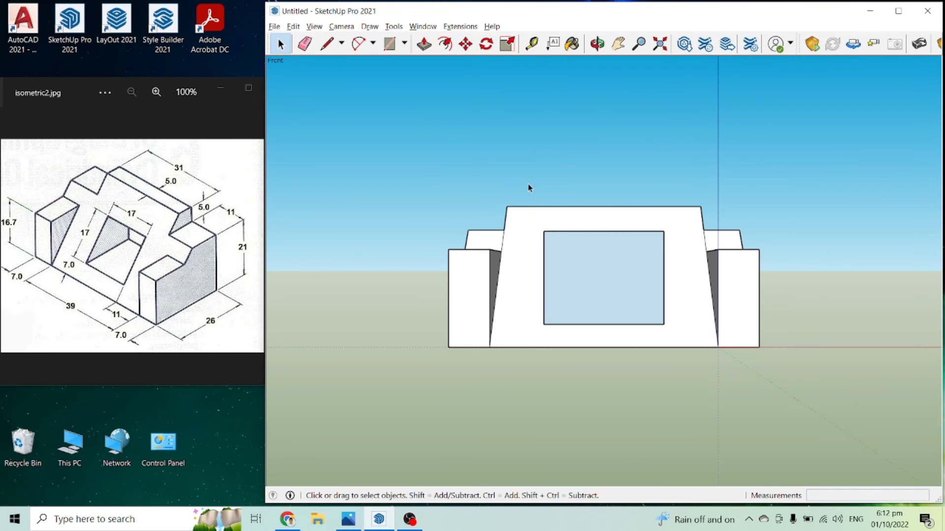
drag(528, 166, 682, 413)
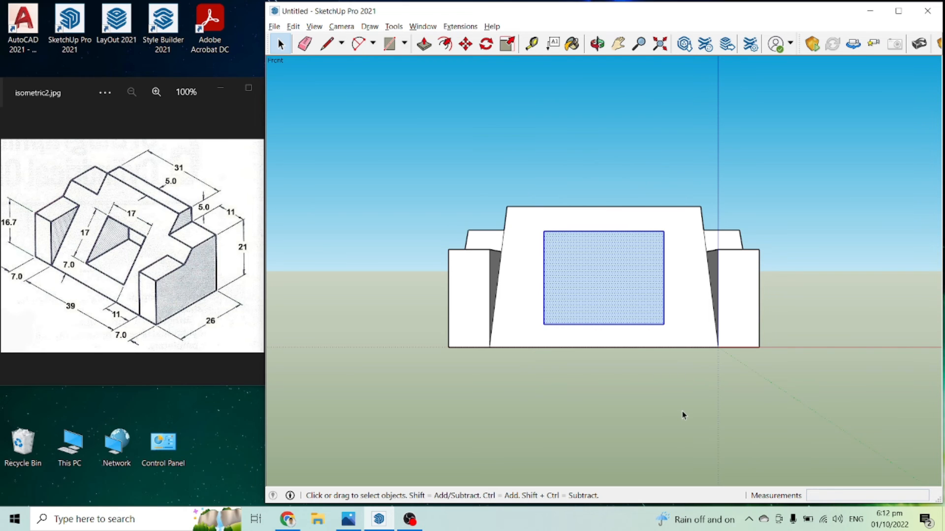
right_click(577, 268)
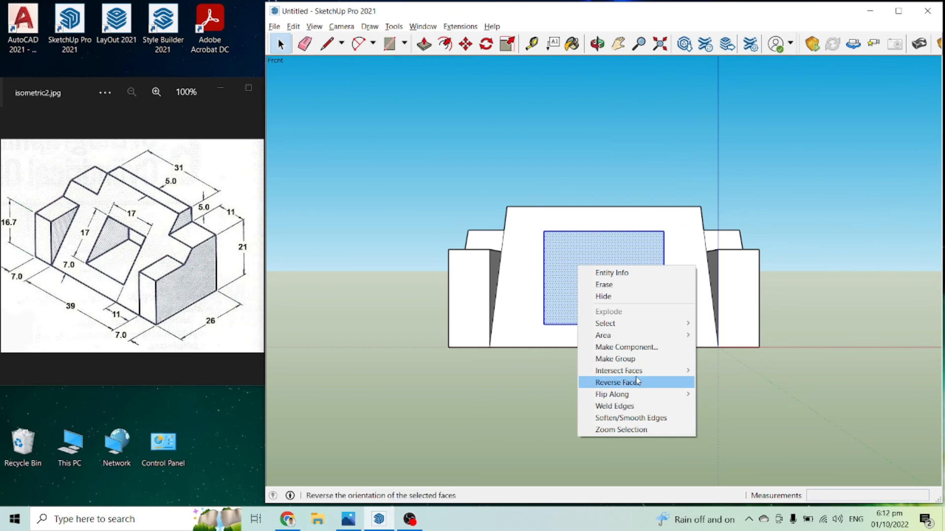
mouse_move(640, 375)
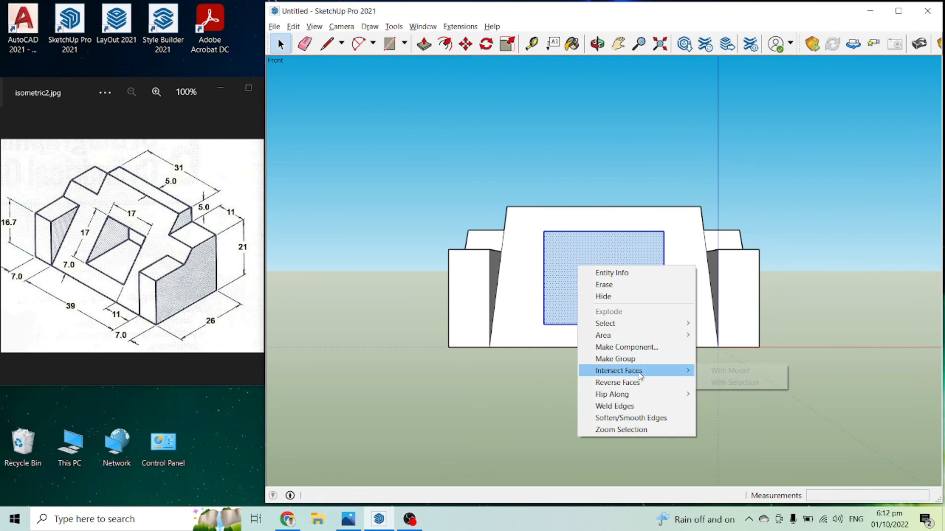
click(721, 373)
Step: Erase the edges of the box portion protruding in front of the sloped face
middle_drag(564, 169, 833, 382)
key(e)
click(787, 291)
click(773, 342)
click(716, 395)
click(735, 388)
drag(734, 351, 767, 333)
Step: Enlarge the reference drawing to 133% and erase the edges of the box portion protruding behind the block
click(221, 278)
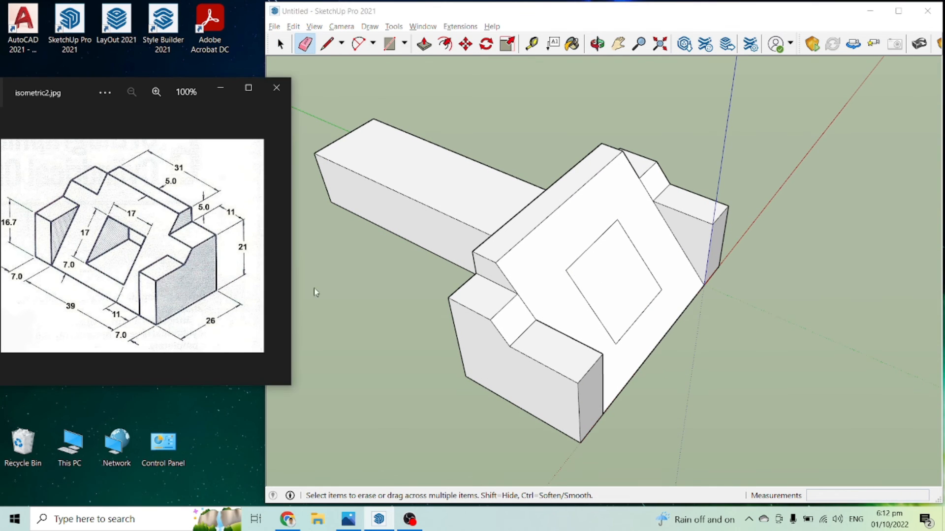
scroll(500, 250, down, 1)
scroll(182, 234, up, 1)
drag(353, 162, 350, 171)
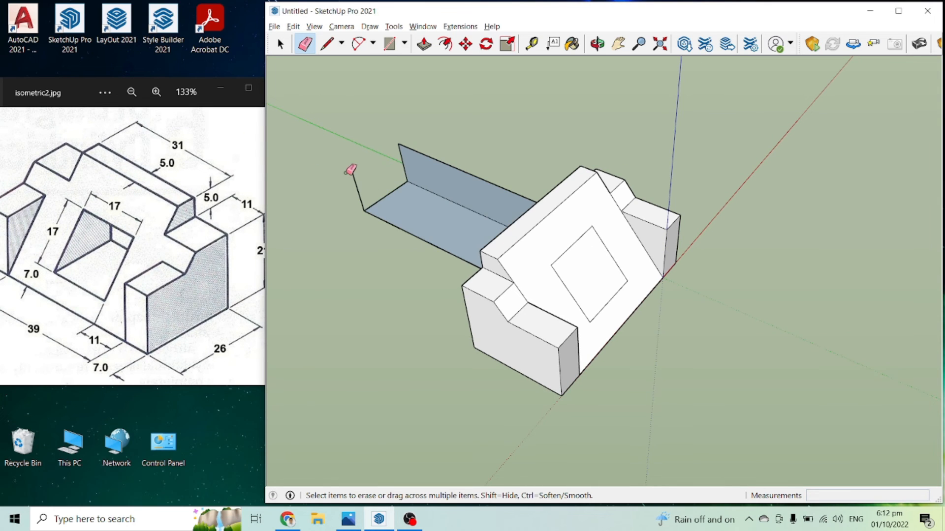
click(381, 201)
click(398, 145)
click(409, 181)
Step: Delete the square face covering the front of the opening and the face closing off its rear
mouse_move(502, 221)
middle_down()
mouse_move(610, 269)
mouse_move(704, 283)
middle_up()
scroll(604, 304, up, 1)
key(space)
key(Delete)
middle_drag(643, 283, 348, 244)
click(626, 284)
key(Delete)
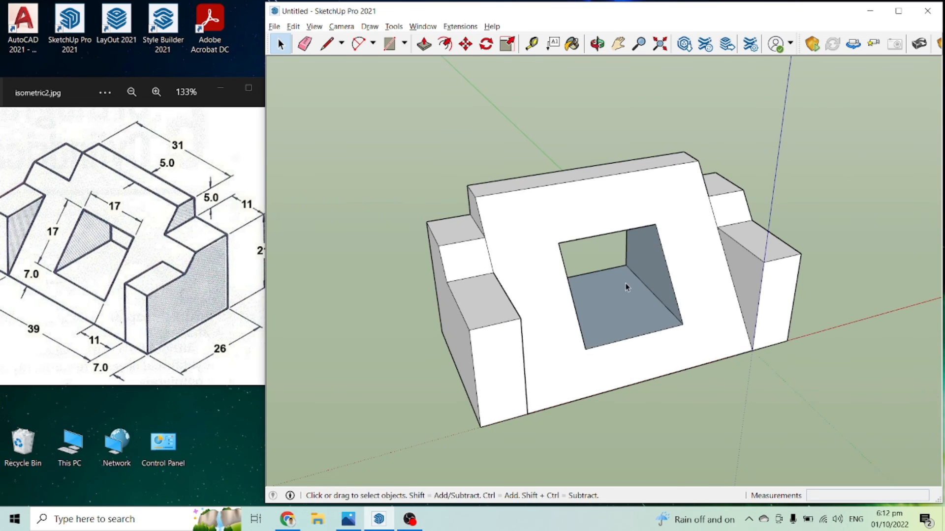
Step: Select the inner faces of the through opening and reverse their orientation
middle_drag(626, 287, 391, 222)
scroll(582, 257, up, 4)
scroll(651, 209, up, 3)
scroll(665, 234, up, 2)
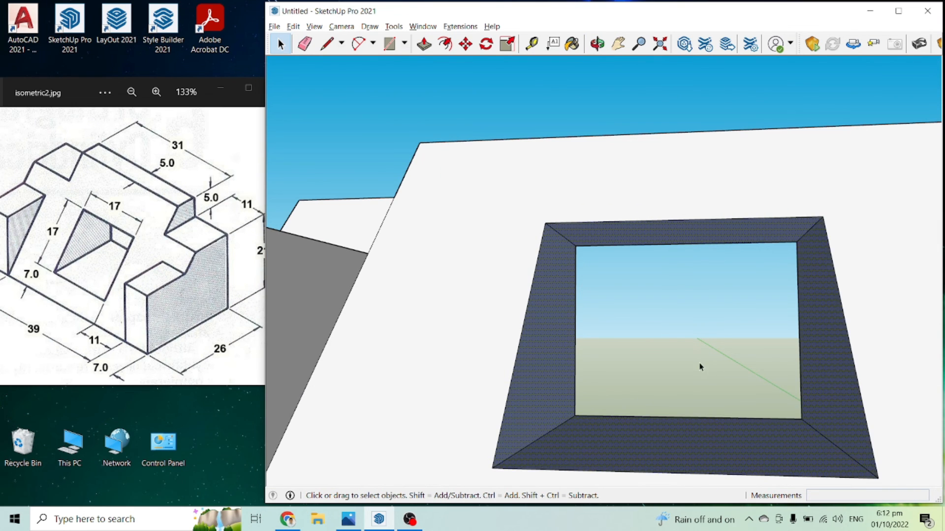
scroll(701, 367, up, 5)
right_click(764, 339)
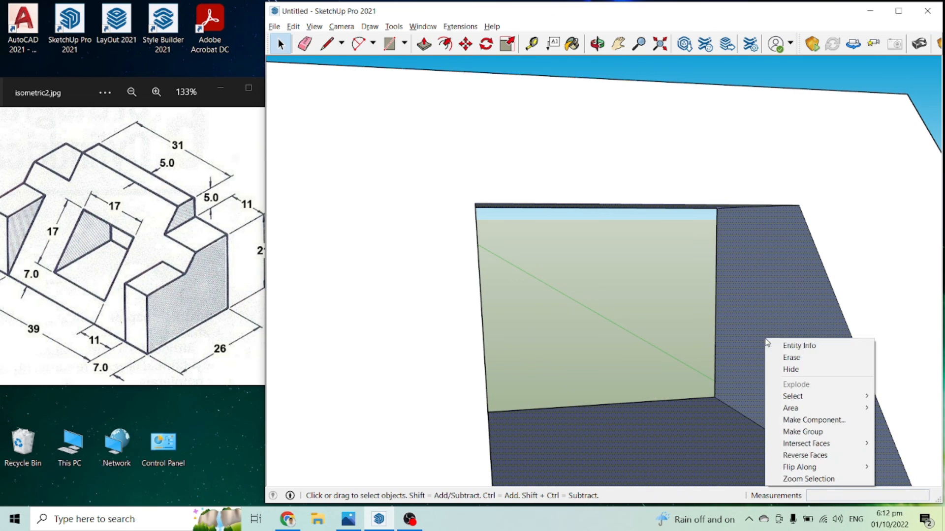
click(817, 456)
Step: Erase the short edges dividing the central sloped face from the sloped steps of both shoulders
scroll(595, 303, down, 6)
scroll(572, 258, down, 3)
middle_drag(556, 272, 394, 302)
middle_drag(719, 338, 716, 346)
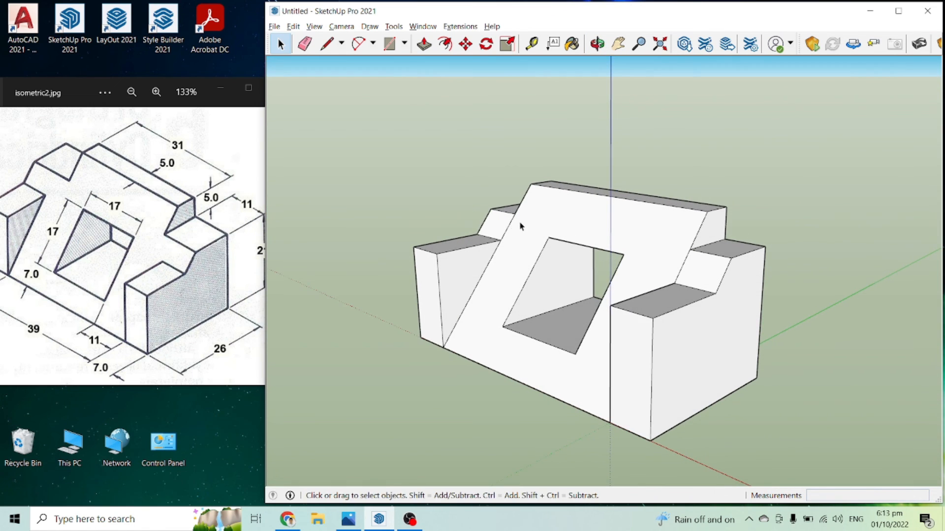
key(e)
middle_drag(521, 227, 522, 241)
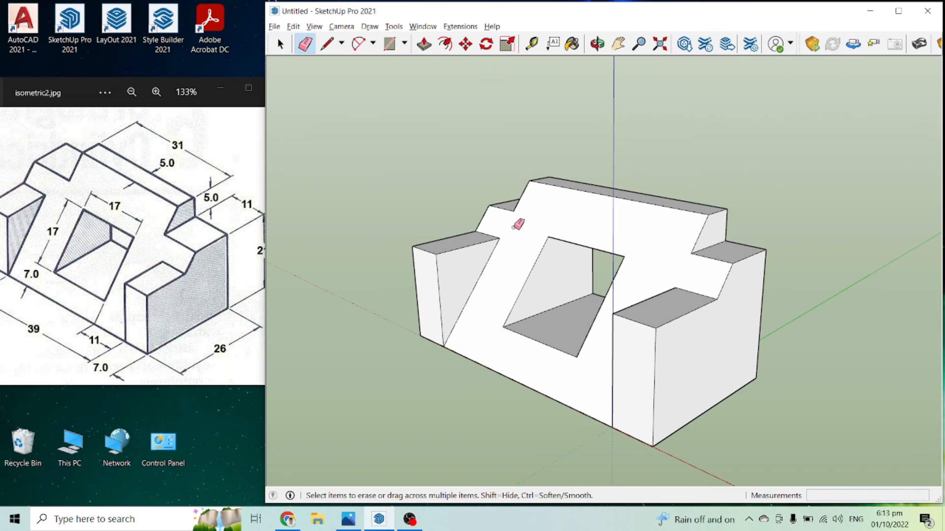
scroll(541, 261, down, 3)
Step: Compare the finished block with the reference drawing, examining the through opening, the slope and the side supports
key(space)
click(165, 207)
drag(91, 91, 226, 110)
middle_drag(599, 250, 605, 268)
key(space)
mouse_move(214, 109)
mouse_down()
mouse_move(120, 111)
mouse_move(74, 92)
mouse_move(88, 94)
mouse_up()
scroll(197, 209, down, 3)
click(456, 193)
middle_drag(525, 304, 592, 337)
scroll(547, 303, up, 2)
scroll(547, 291, up, 2)
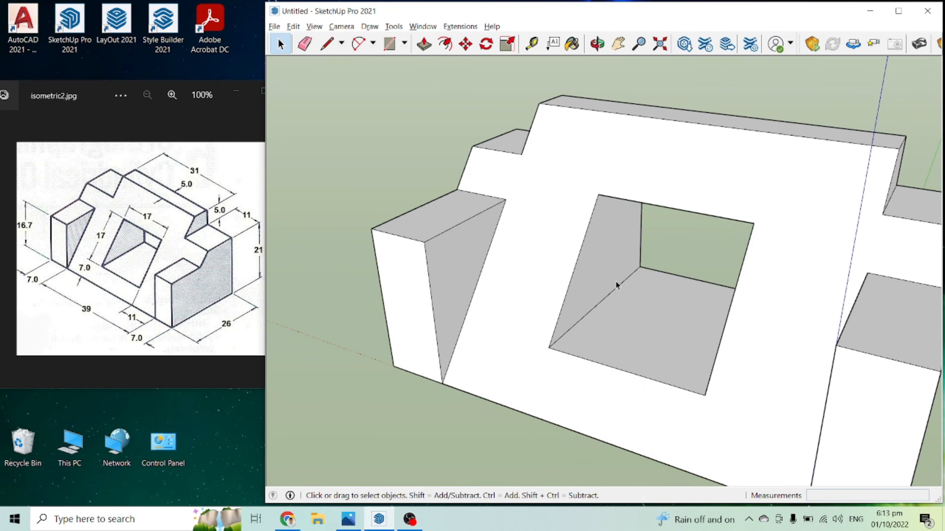
scroll(417, 222, down, 5)
middle_drag(535, 257, 510, 261)
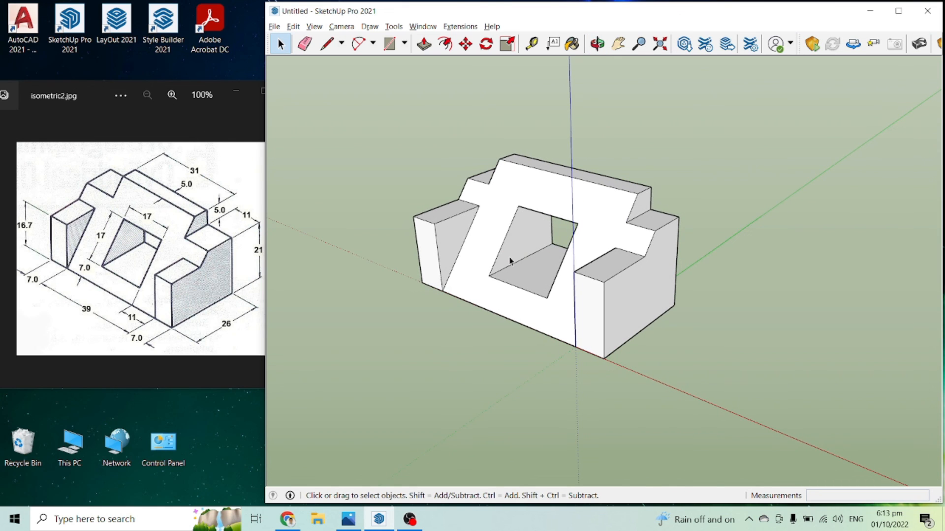